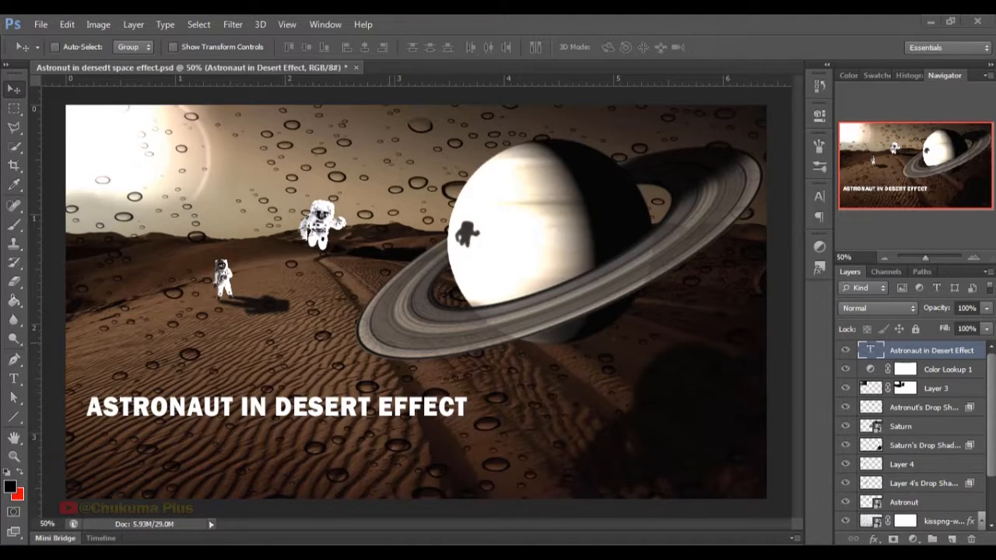
# Open desert-1748462_1920.jpg from the Rough folder in Photoshop and turn its locked Background into a regular layer.
pyautogui.moveTo(88, 539)
pyautogui.click(91, 506)
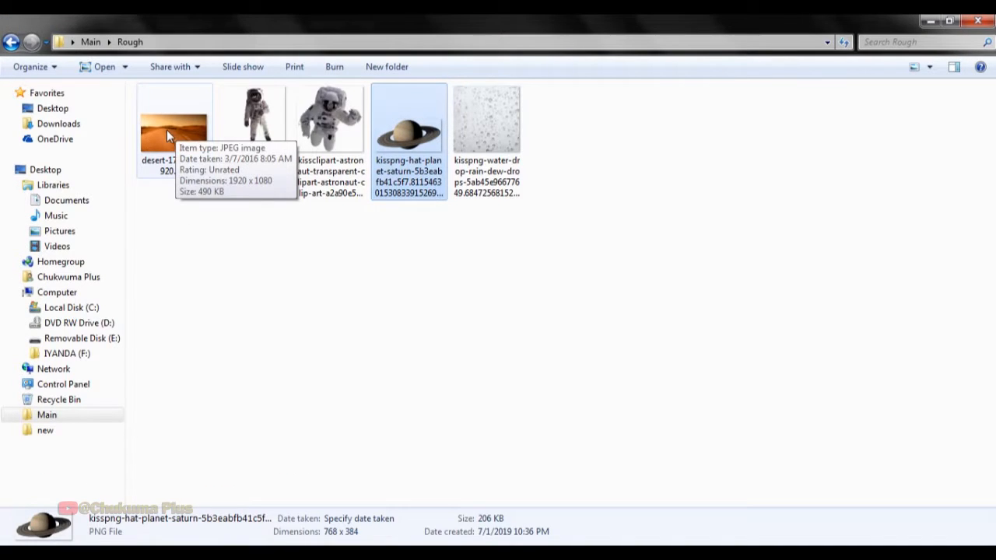
pyautogui.moveTo(166, 130)
pyautogui.mouseDown()
pyautogui.moveTo(403, 473)
pyautogui.moveTo(451, 509)
pyautogui.moveTo(461, 544)
pyautogui.moveTo(387, 459)
pyautogui.moveTo(265, 378)
pyautogui.moveTo(27, 362)
pyautogui.moveTo(32, 380)
pyautogui.mouseUp()
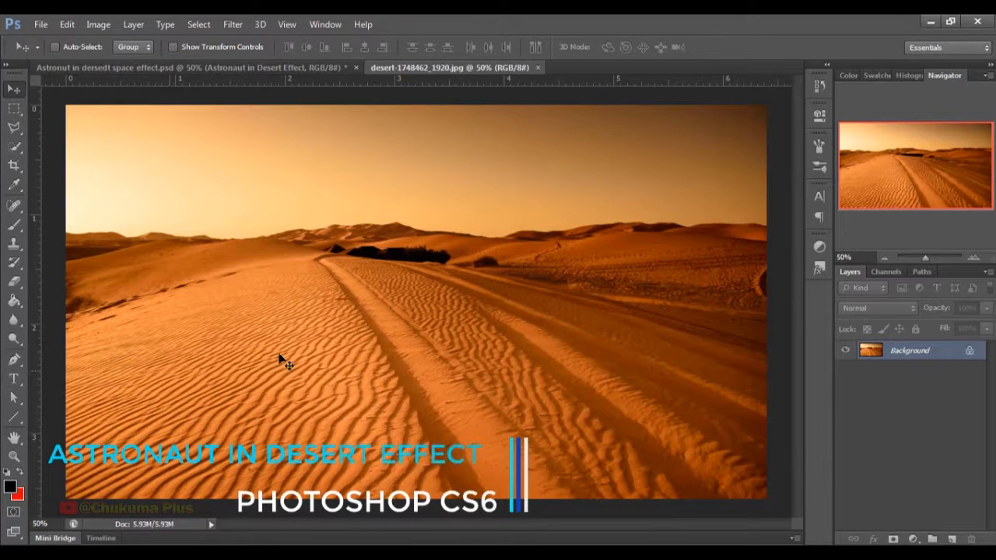
pyautogui.keyDown('alt'); pyautogui.doubleClick(881, 351); pyautogui.keyUp('alt')
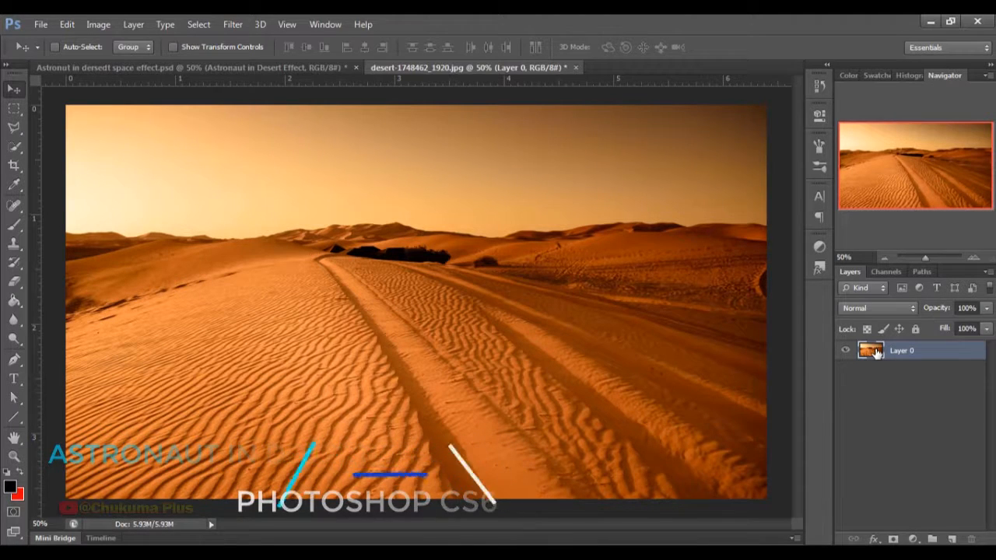
# Add a black (000000) Solid Color fill layer beneath the desert layer and rename it BG.
pyautogui.click(914, 539)
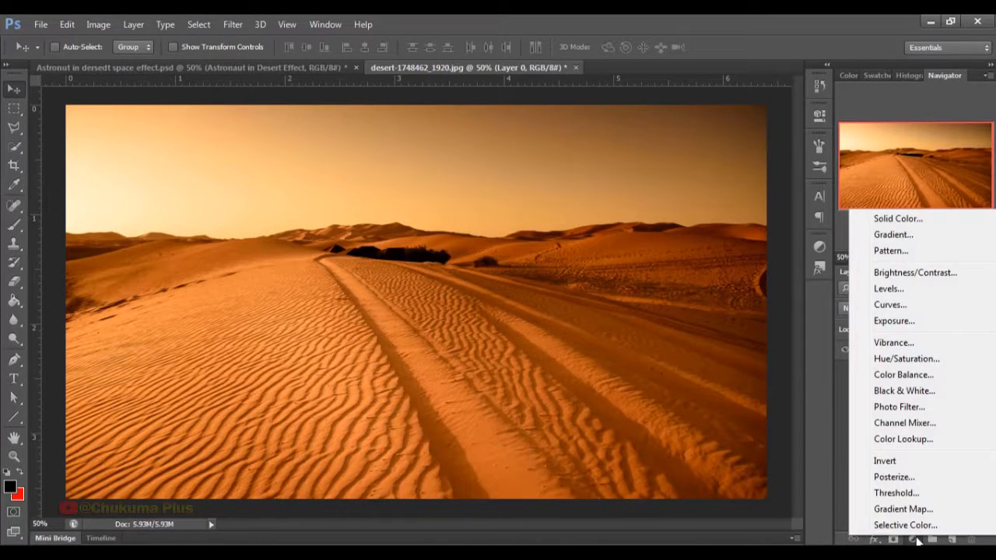
pyautogui.click(882, 218)
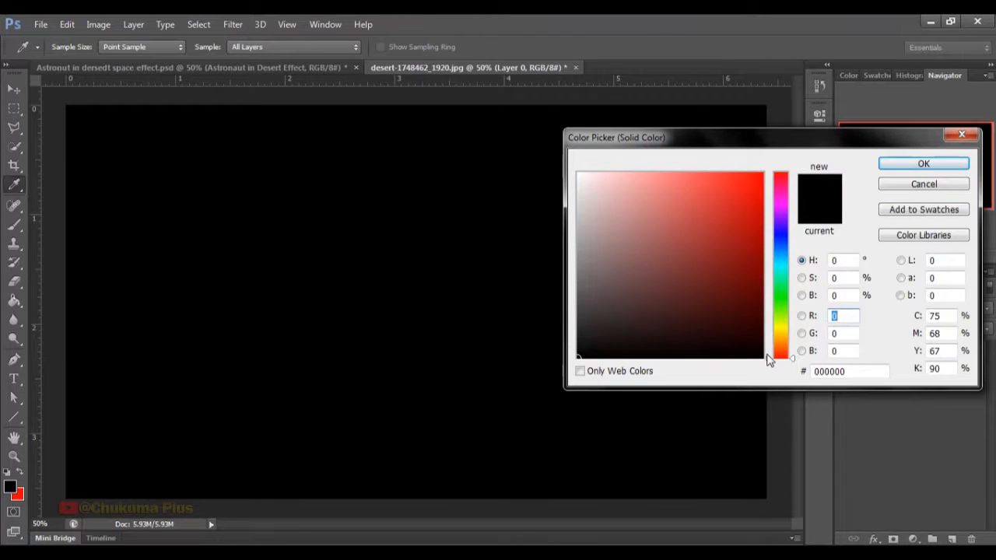
pyautogui.click(955, 167)
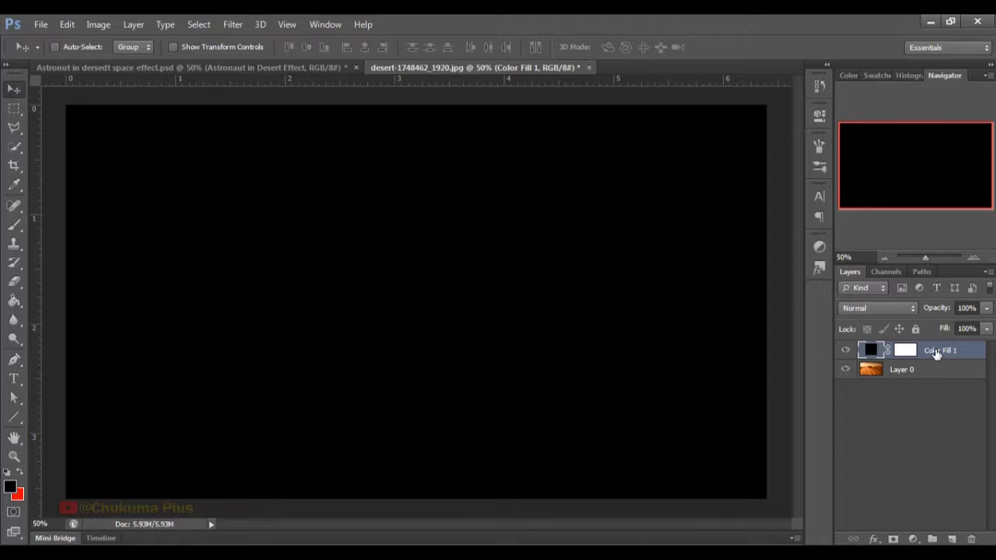
pyautogui.moveTo(932, 352); pyautogui.dragTo(938, 382)
pyautogui.doubleClick(943, 371)
pyautogui.press('BackSpace')
pyautogui.press('Return')
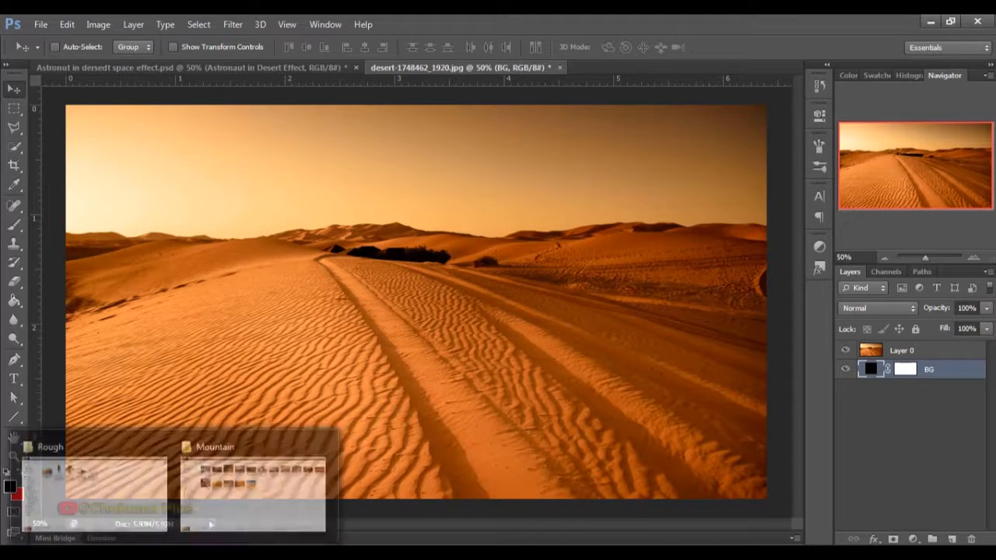
# Place the water-drop image from the Rough folder below the desert layer, widen it to 23.04% to span the canvas, and hide it.
pyautogui.click(85, 517)
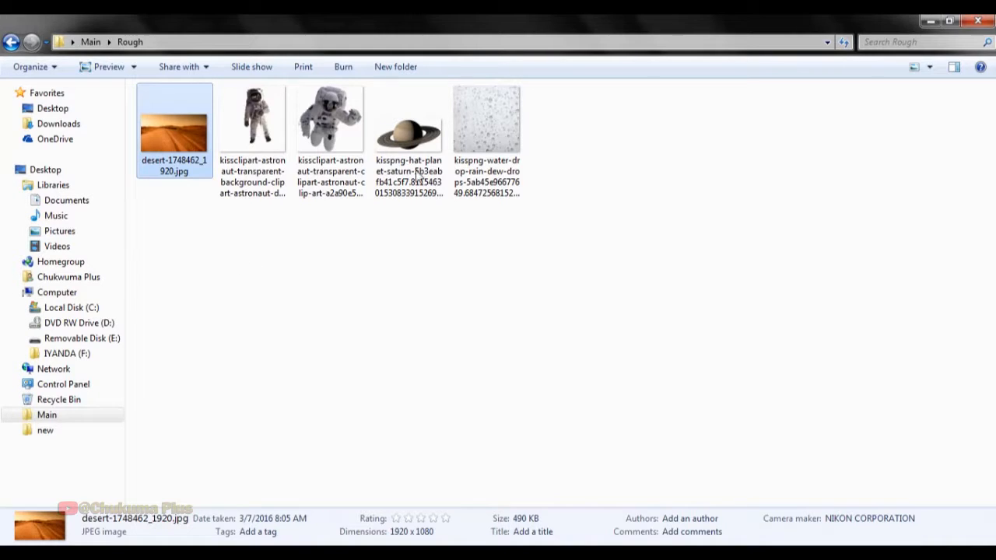
pyautogui.moveTo(486, 121); pyautogui.dragTo(430, 348)
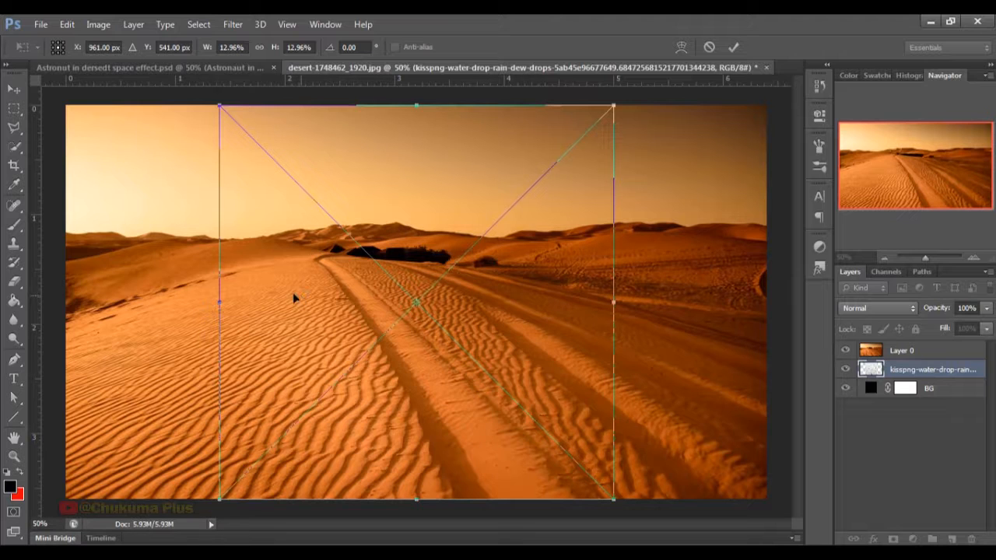
pyautogui.moveTo(217, 305); pyautogui.dragTo(65, 304)
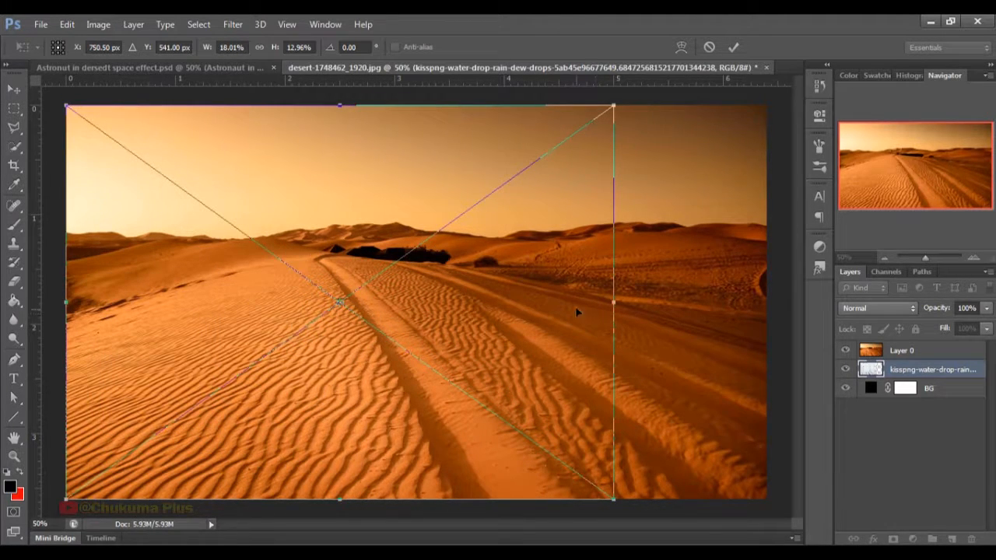
pyautogui.moveTo(615, 303); pyautogui.dragTo(773, 303)
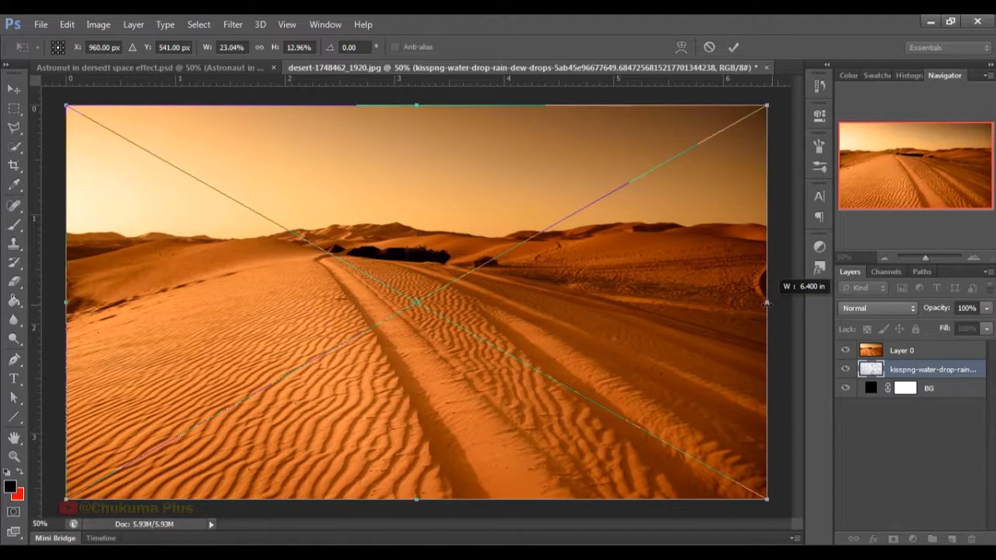
pyautogui.press('Return')
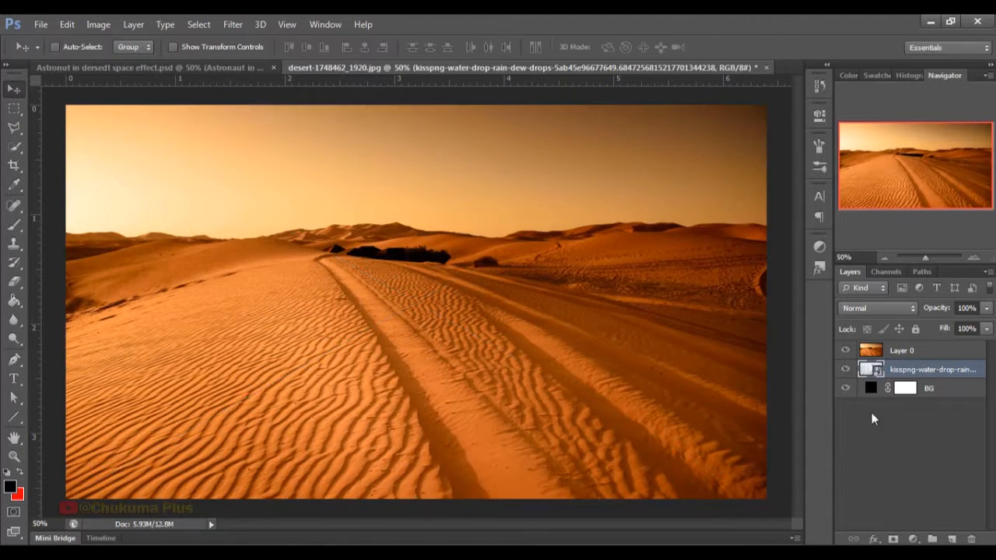
pyautogui.click(847, 368)
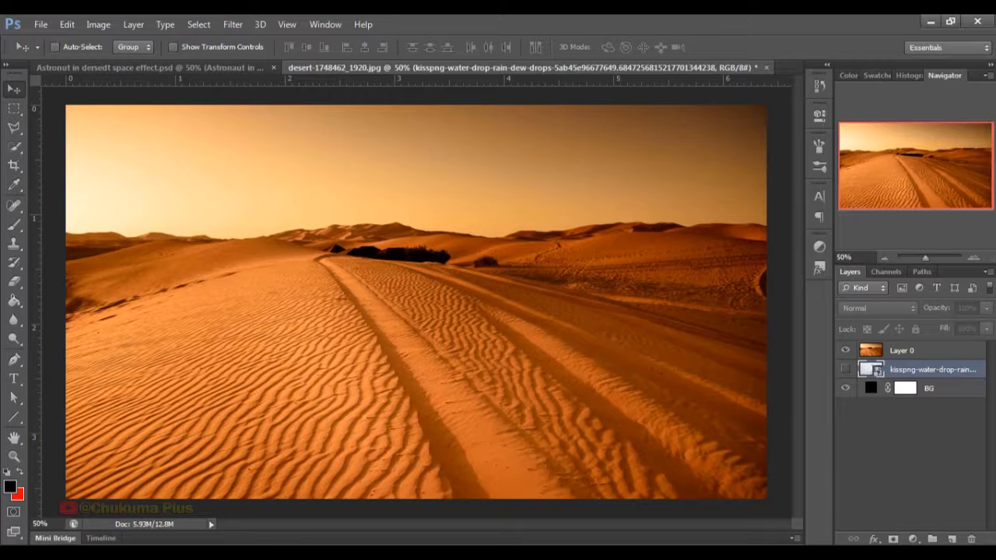
# Place the Saturn image from the Rough folder into the desert document and move its layer above the desert layer.
pyautogui.moveTo(67, 536)
pyautogui.click(82, 520)
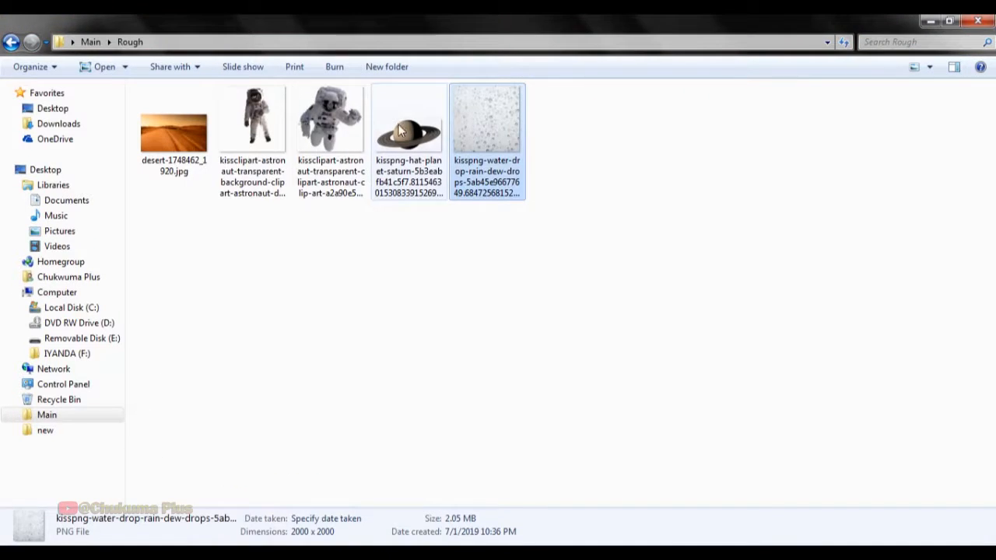
pyautogui.moveTo(414, 137); pyautogui.dragTo(461, 286)
pyautogui.moveTo(583, 244); pyautogui.dragTo(582, 244)
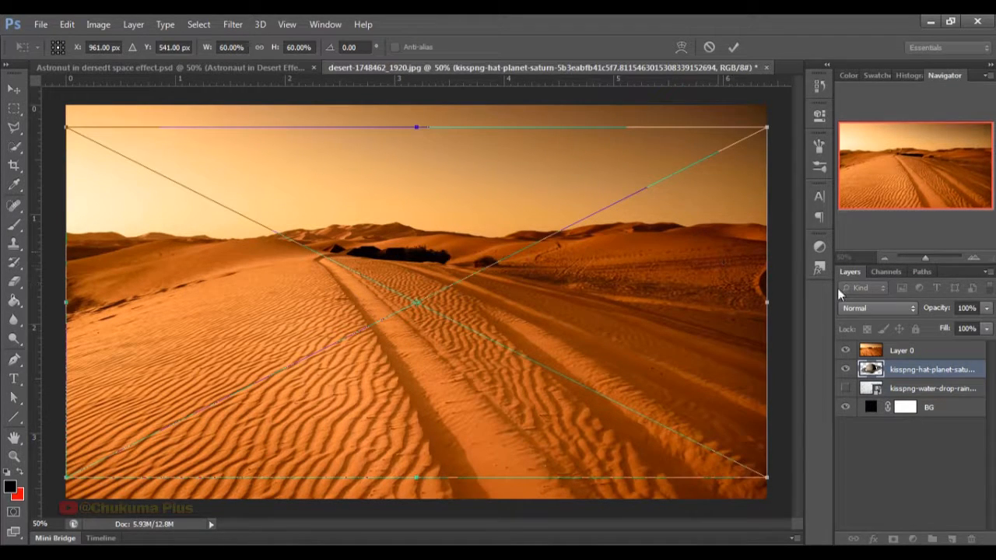
pyautogui.click(732, 47)
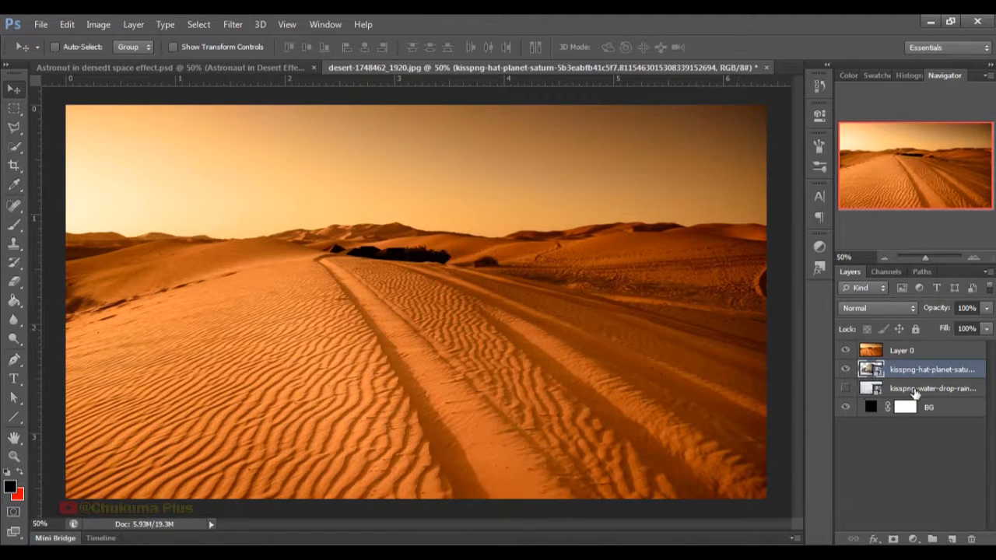
pyautogui.moveTo(912, 375); pyautogui.dragTo(899, 350)
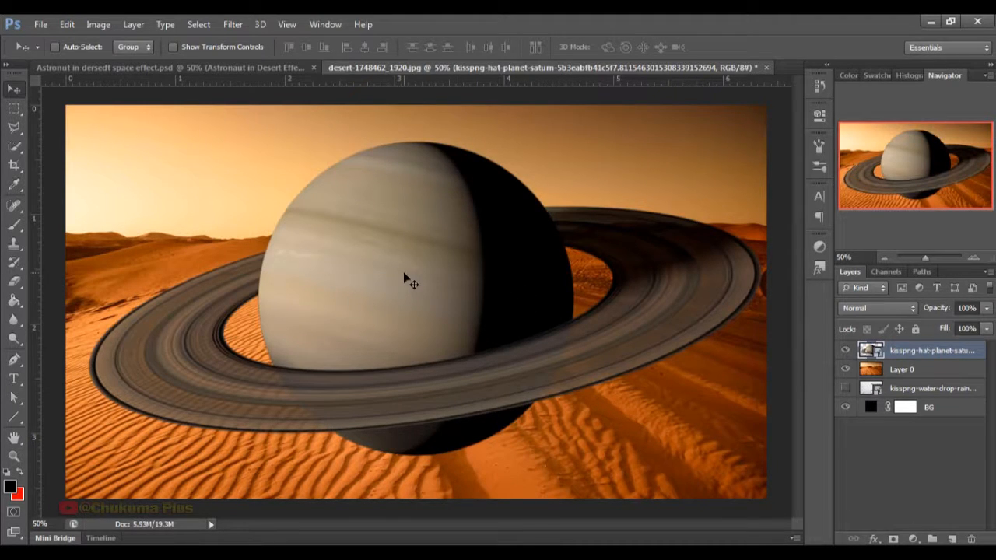
# Scale Saturn down to about 31%, rotate it to about -15.2° and position it over the dunes in the picture's right half.
pyautogui.hotkey('ctrl', 't')
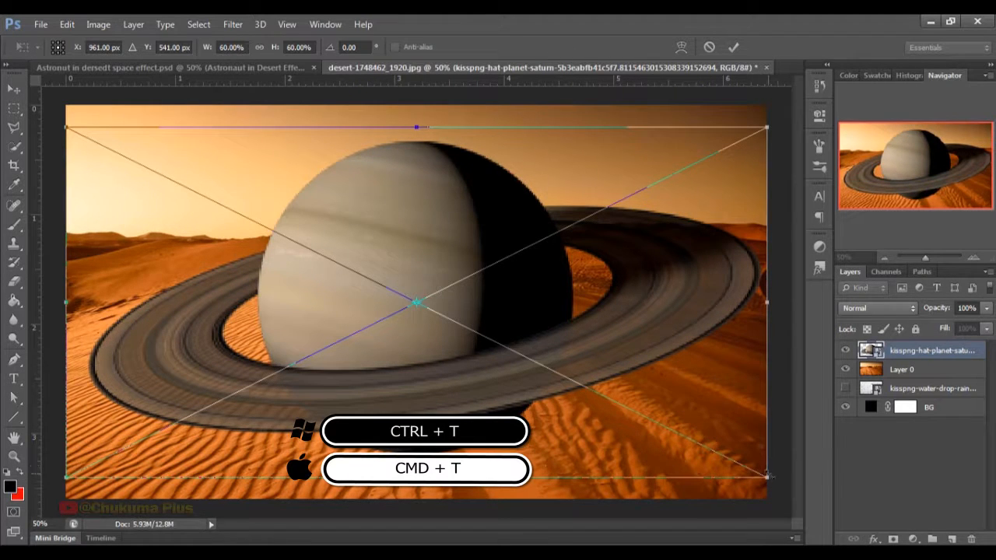
pyautogui.moveTo(767, 476); pyautogui.dragTo(625, 349)
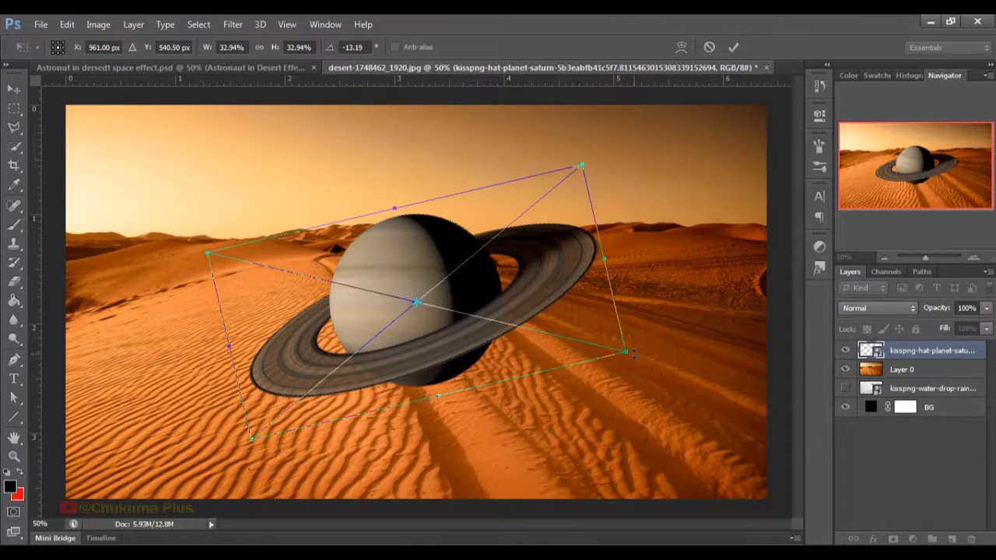
pyautogui.moveTo(494, 359); pyautogui.dragTo(622, 319)
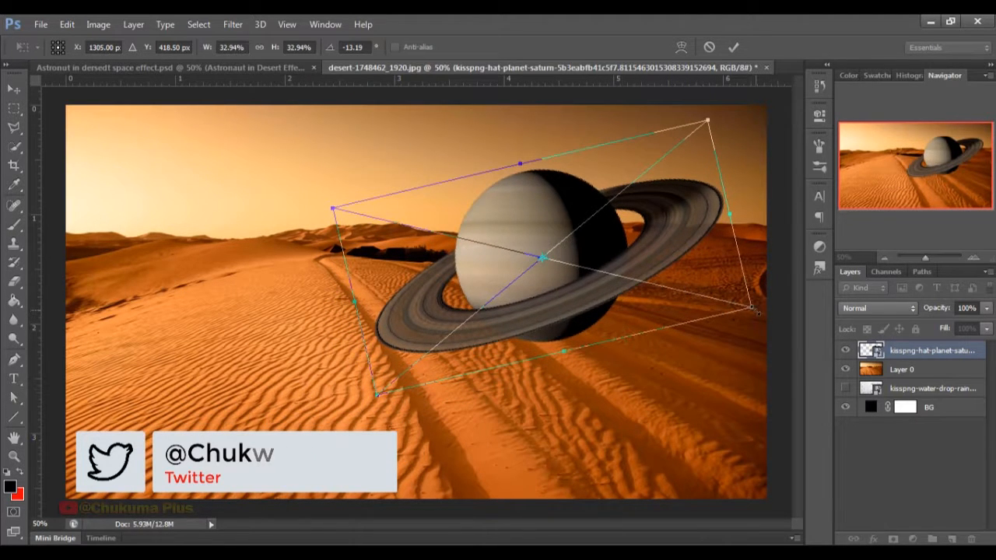
pyautogui.moveTo(751, 308); pyautogui.dragTo(728, 300)
pyautogui.moveTo(635, 309); pyautogui.dragTo(648, 313)
pyautogui.moveTo(753, 318); pyautogui.dragTo(754, 310)
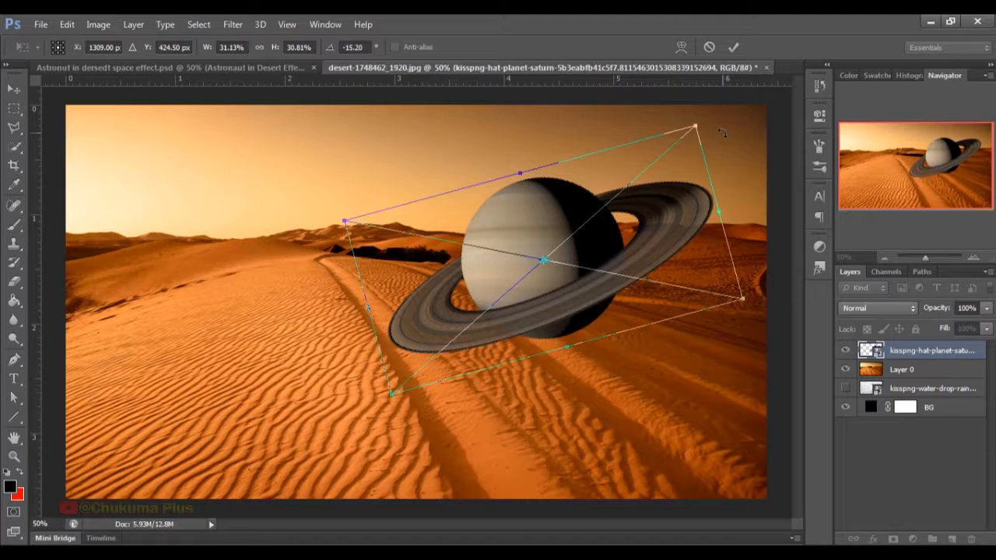
pyautogui.click(733, 46)
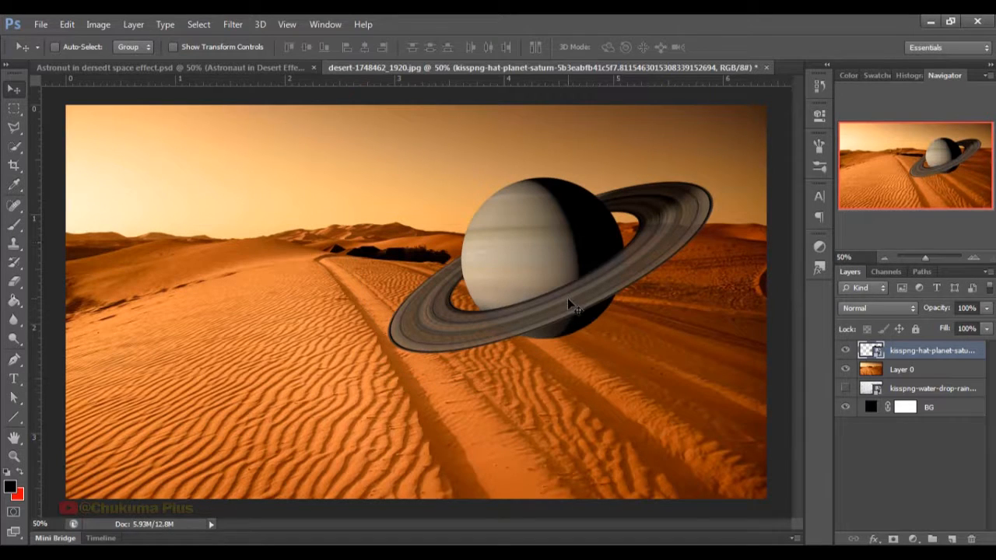
# Add a Drop Shadow layer style with its default settings to the Saturn layer.
pyautogui.rightClick(903, 352)
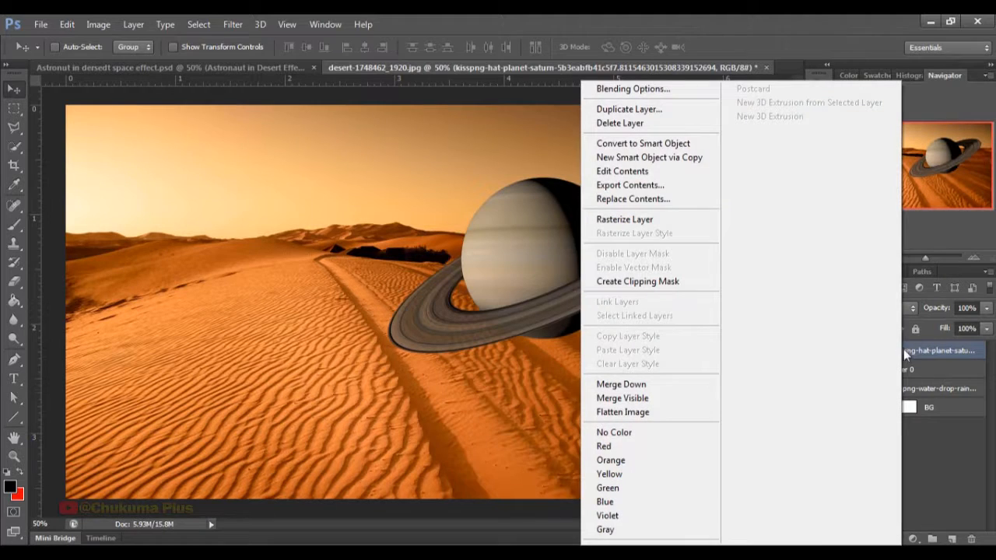
pyautogui.click(642, 91)
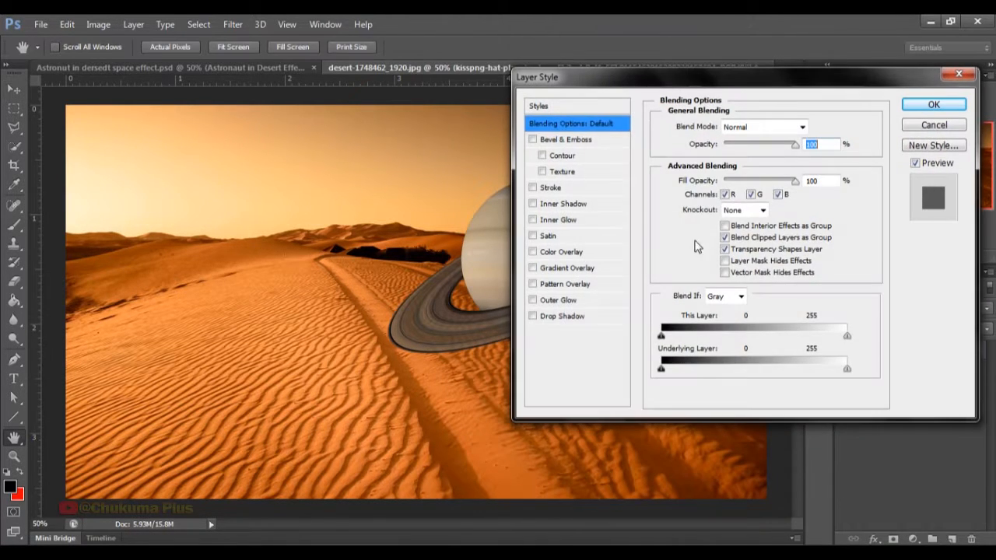
pyautogui.click(550, 317)
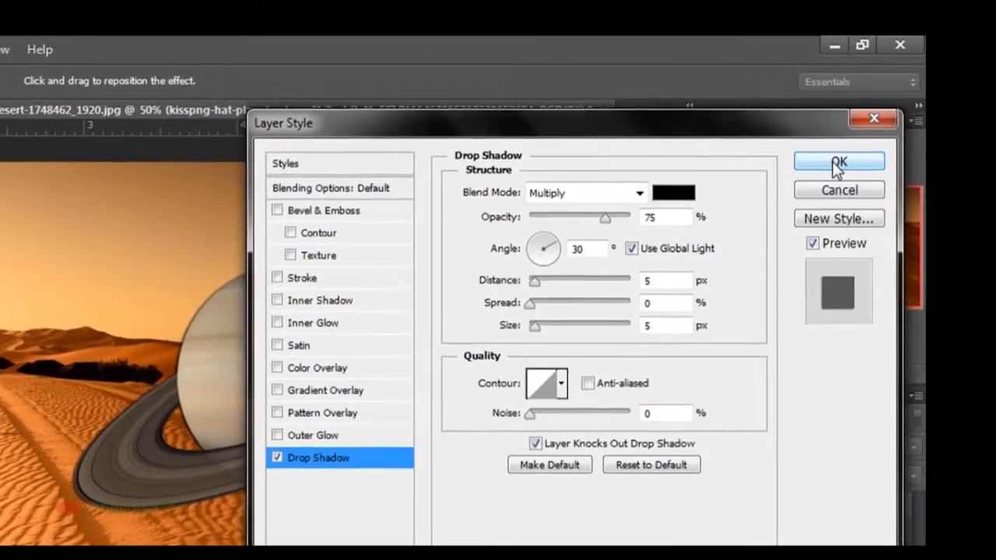
pyautogui.click(835, 162)
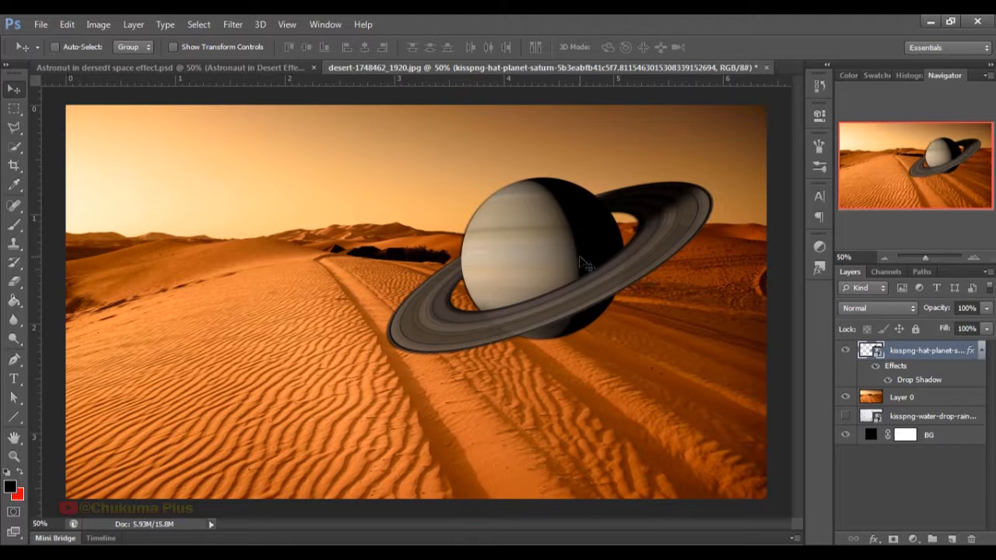
# Separate Saturn's drop shadow into its own layer and move the shadow down and to the right onto the sand.
pyautogui.click(981, 351)
pyautogui.rightClick(981, 351)
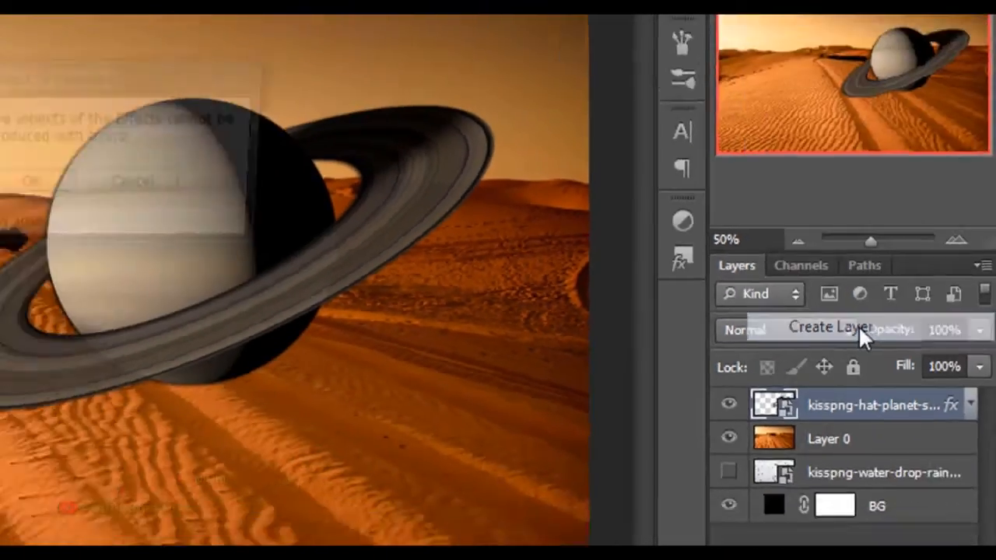
pyautogui.click(766, 365)
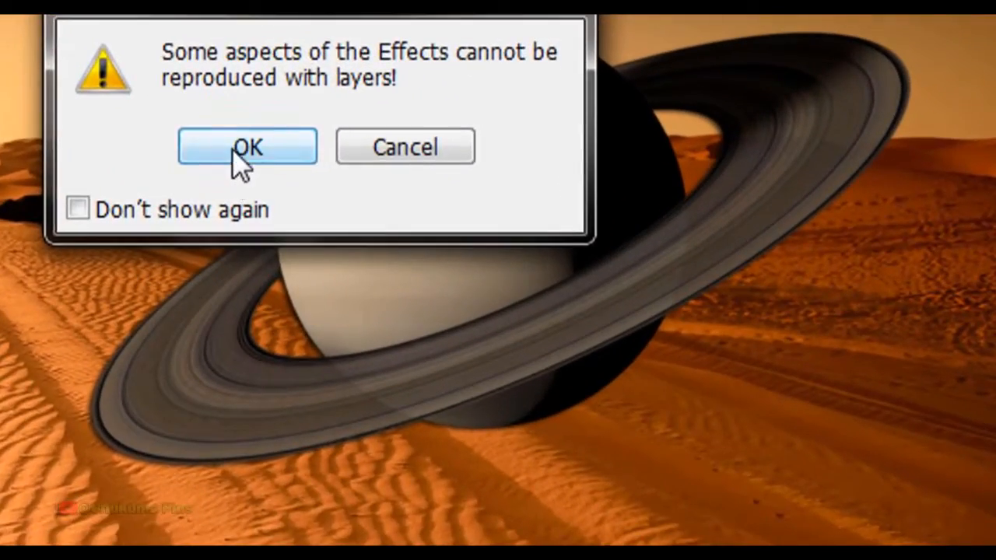
pyautogui.click(231, 149)
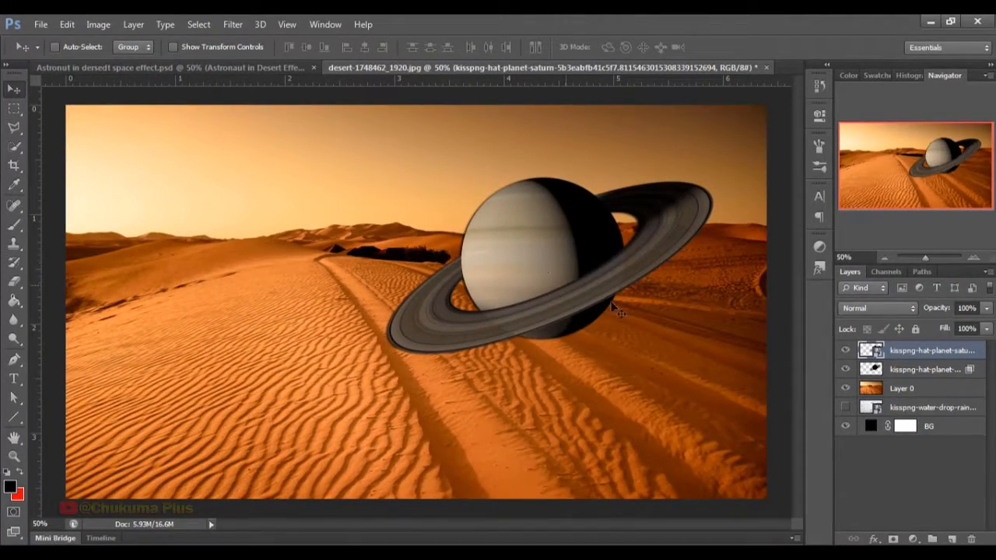
pyautogui.click(929, 374)
pyautogui.moveTo(574, 330); pyautogui.dragTo(638, 385)
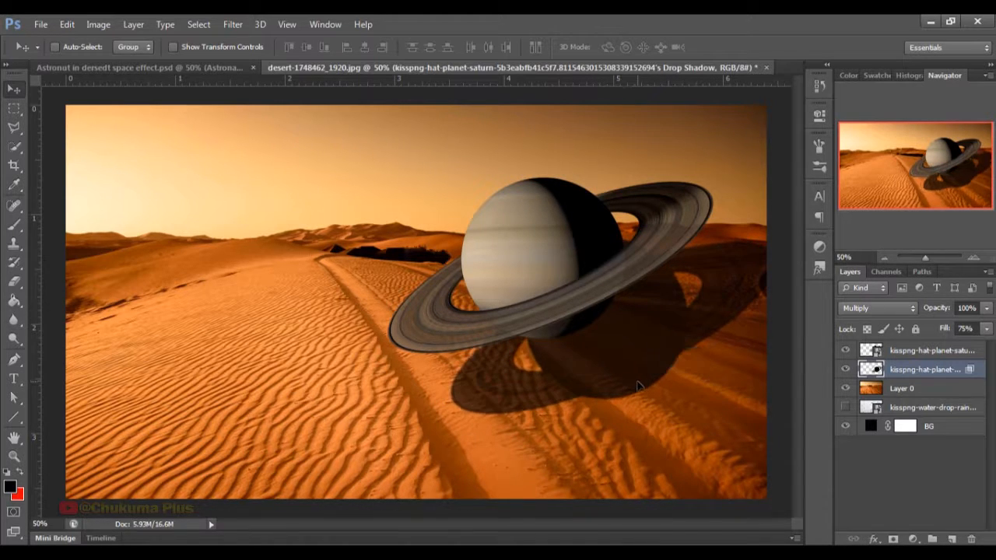
# Convert Saturn's shadow layer to a smart object and apply a Gaussian Blur with a 29.1-pixel radius.
pyautogui.rightClick(914, 372)
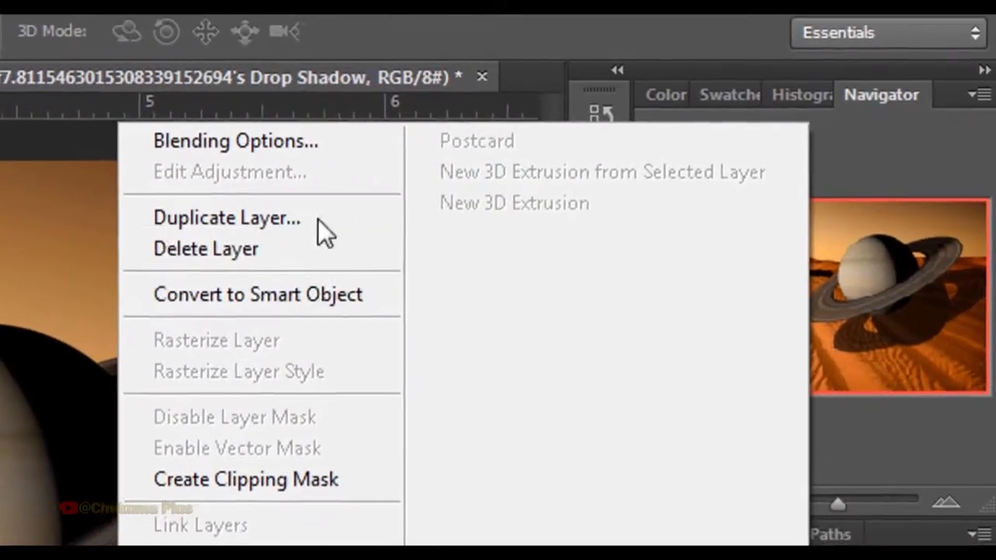
pyautogui.click(674, 196)
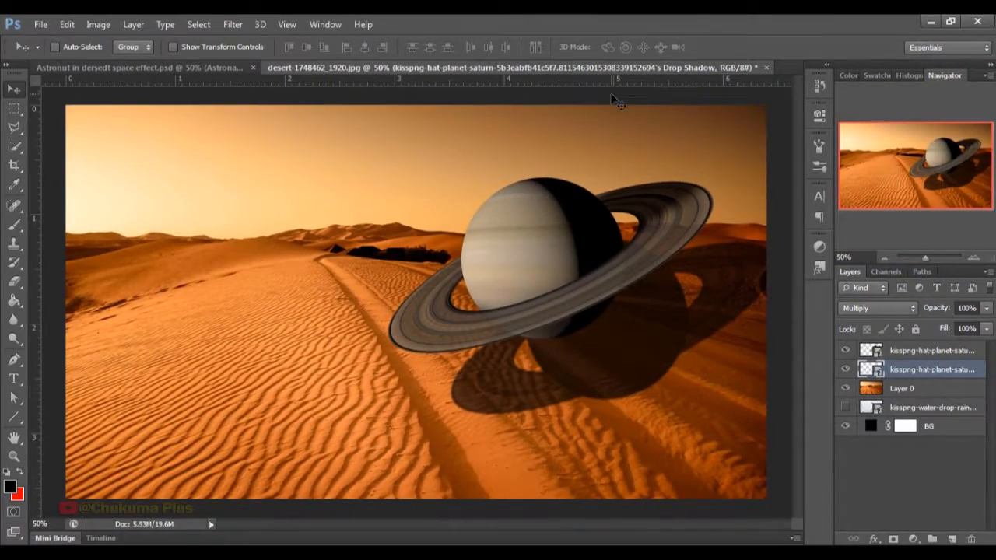
pyautogui.click(233, 24)
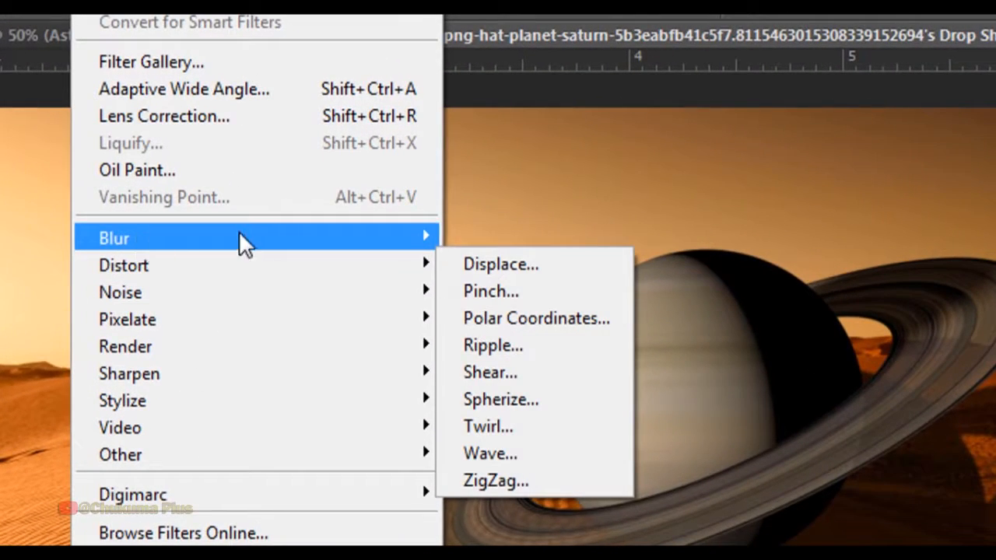
pyautogui.moveTo(401, 235)
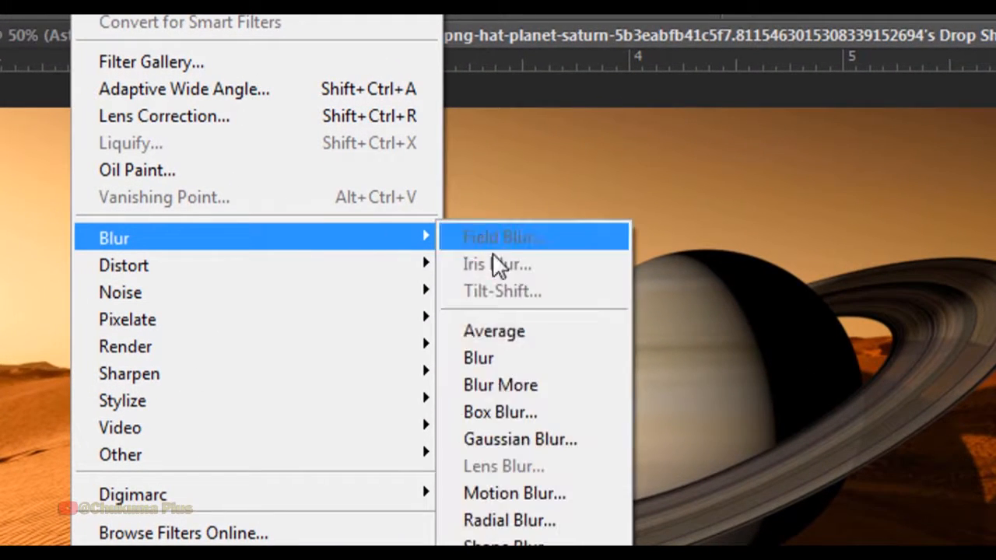
pyautogui.click(478, 437)
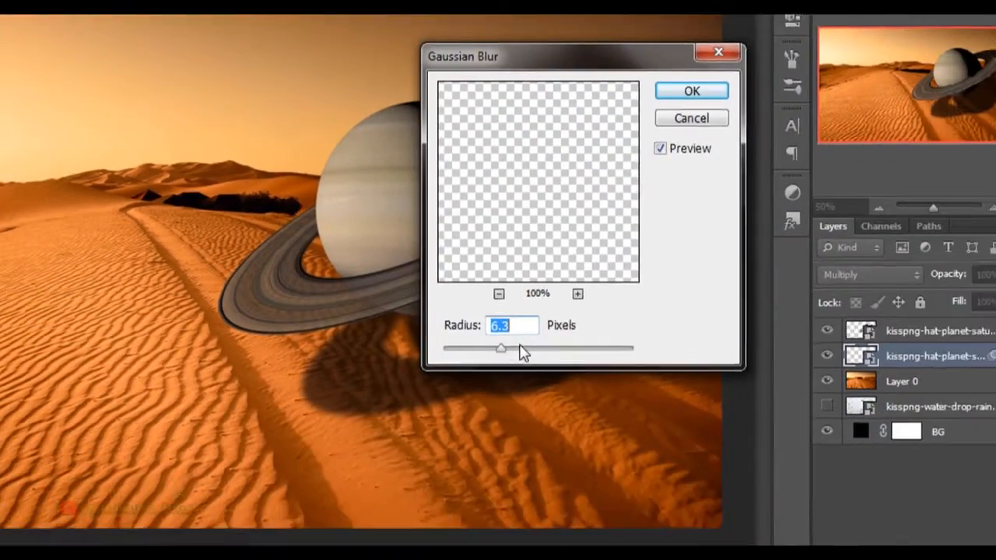
pyautogui.moveTo(522, 351); pyautogui.dragTo(479, 309)
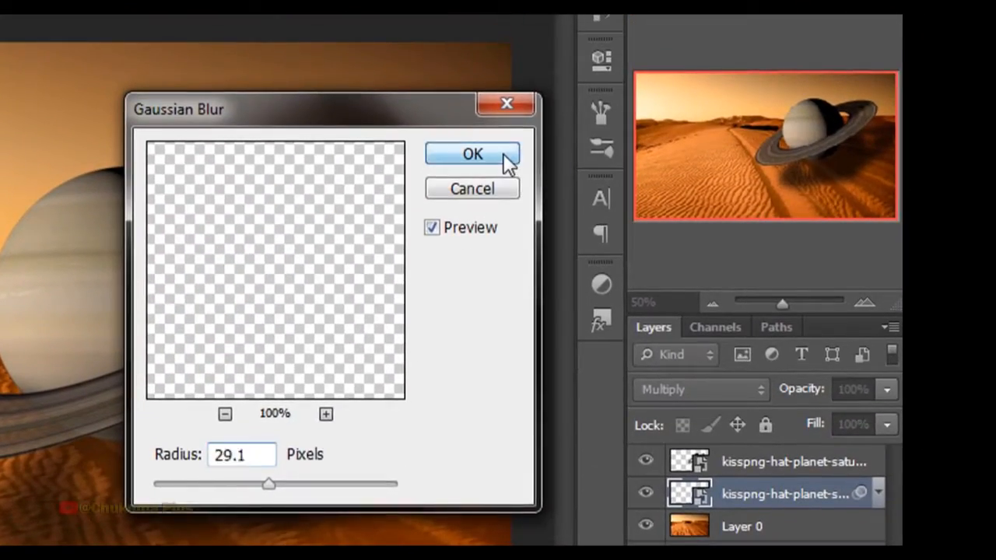
pyautogui.click(506, 130)
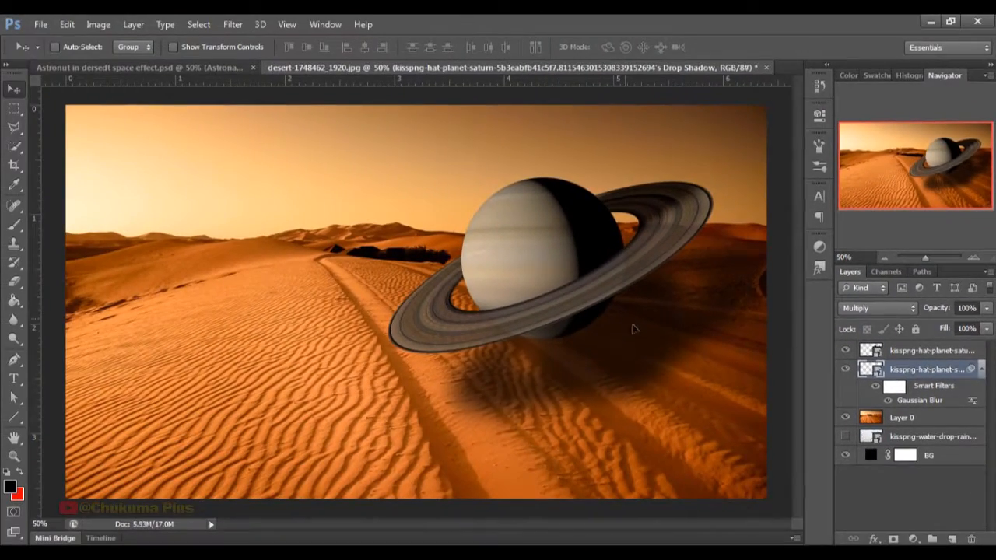
# Scale Saturn's shadow down to about 48.9% and position it on the sand below and to the right of the planet.
pyautogui.moveTo(634, 329); pyautogui.dragTo(652, 344)
pyautogui.hotkey('ctrl', 't')
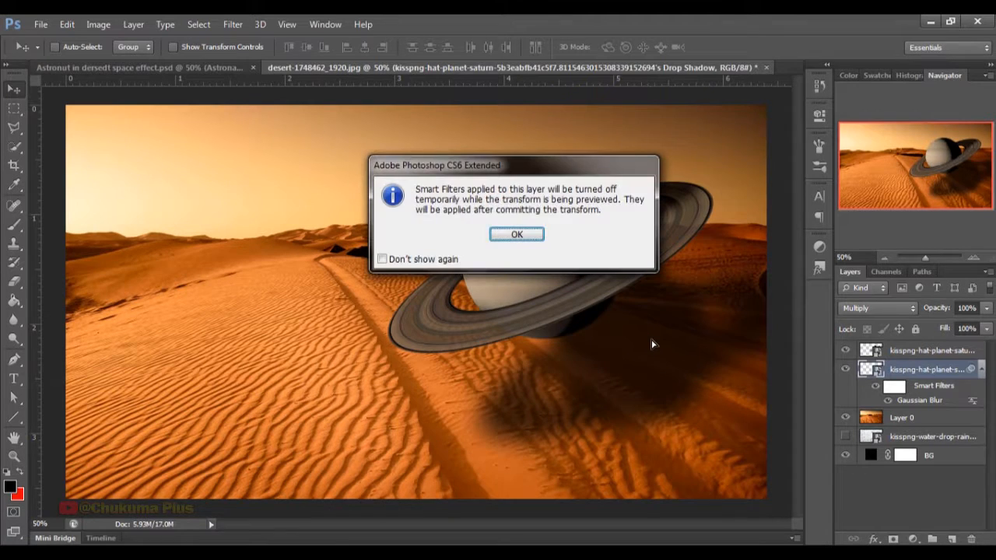
pyautogui.click(518, 236)
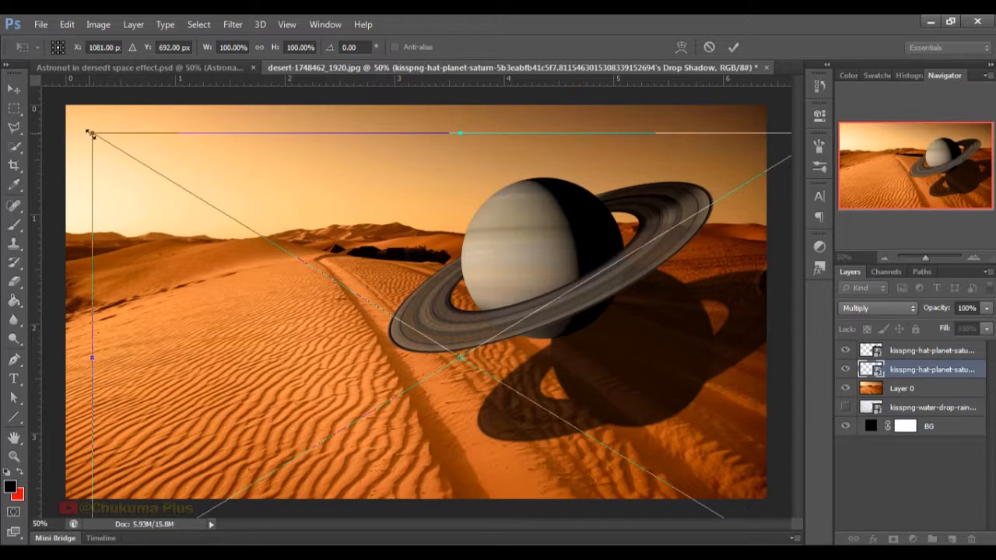
pyautogui.moveTo(92, 132); pyautogui.dragTo(283, 207)
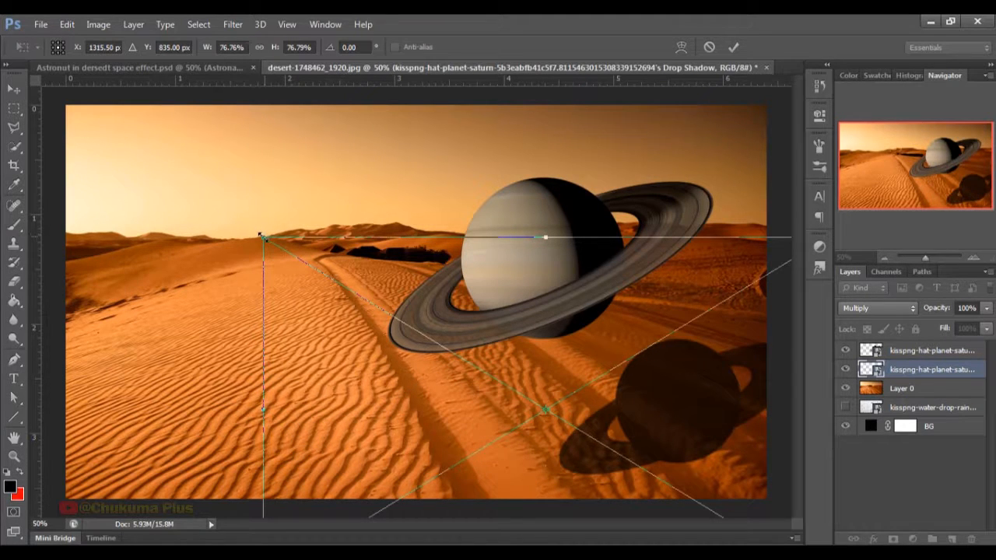
pyautogui.moveTo(261, 234); pyautogui.dragTo(368, 295)
pyautogui.moveTo(646, 415); pyautogui.dragTo(665, 378)
pyautogui.moveTo(665, 377); pyautogui.dragTo(698, 344)
pyautogui.press('Return')
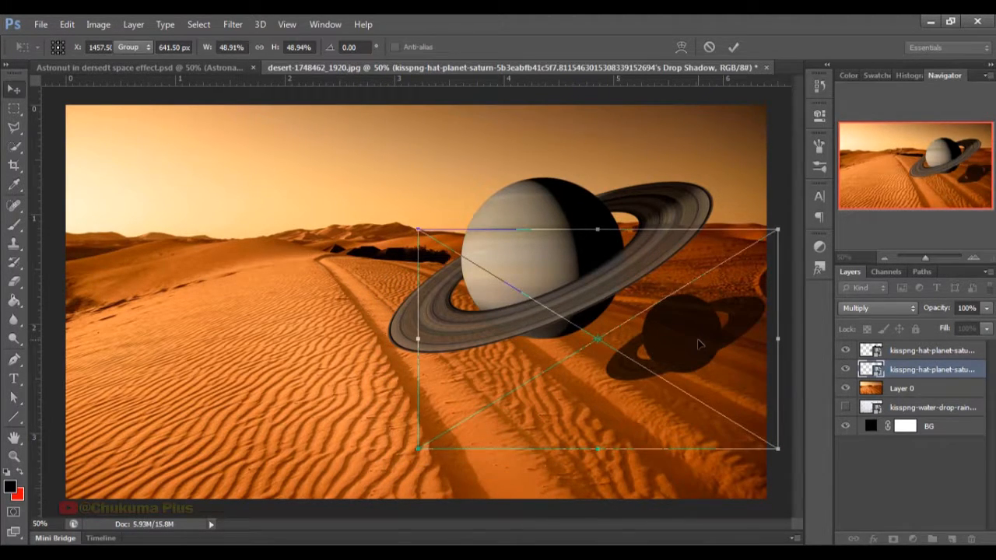
pyautogui.moveTo(660, 377); pyautogui.dragTo(641, 389)
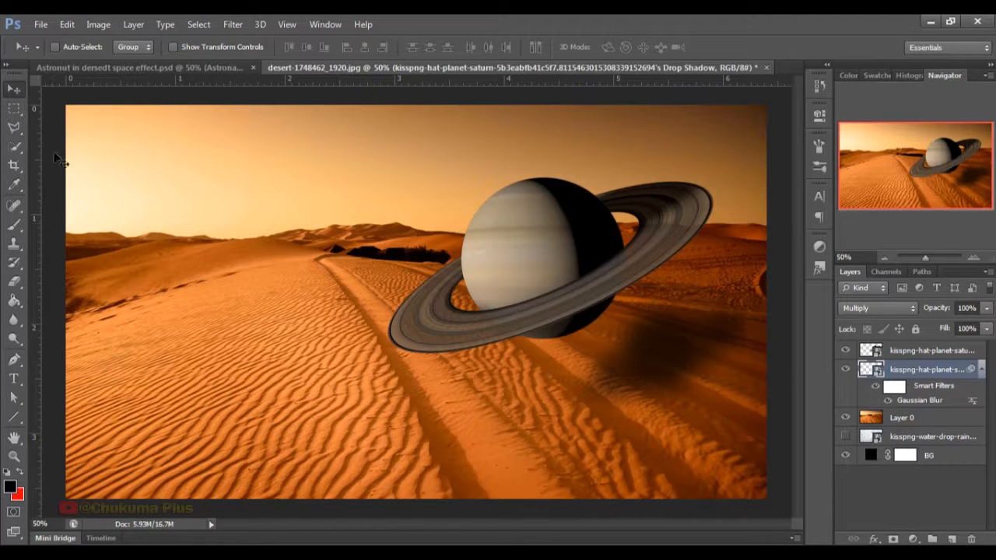
pyautogui.moveTo(638, 356); pyautogui.dragTo(633, 371)
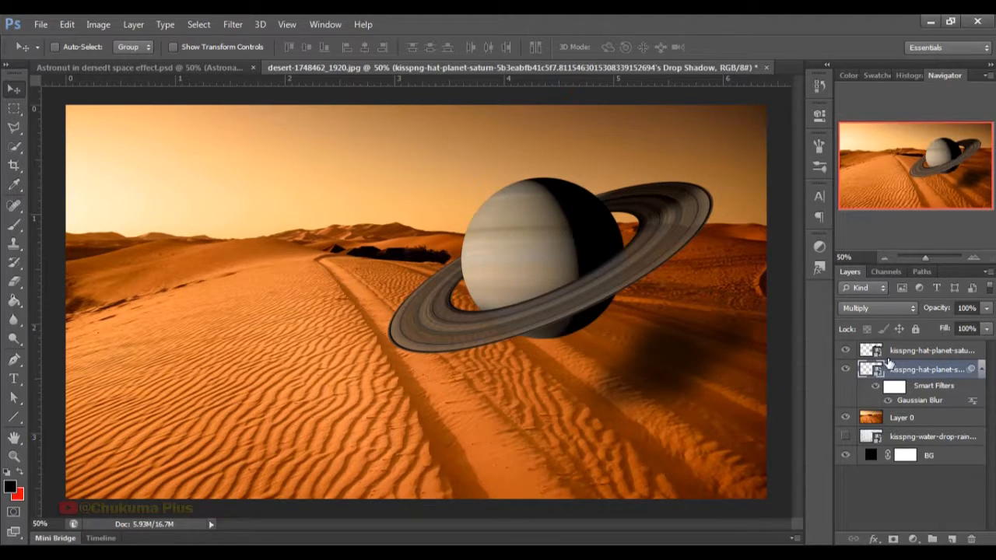
# Group the Saturn layer with its shadow layer, name the group Saturn and check it by toggling its visibility.
pyautogui.click(926, 354)
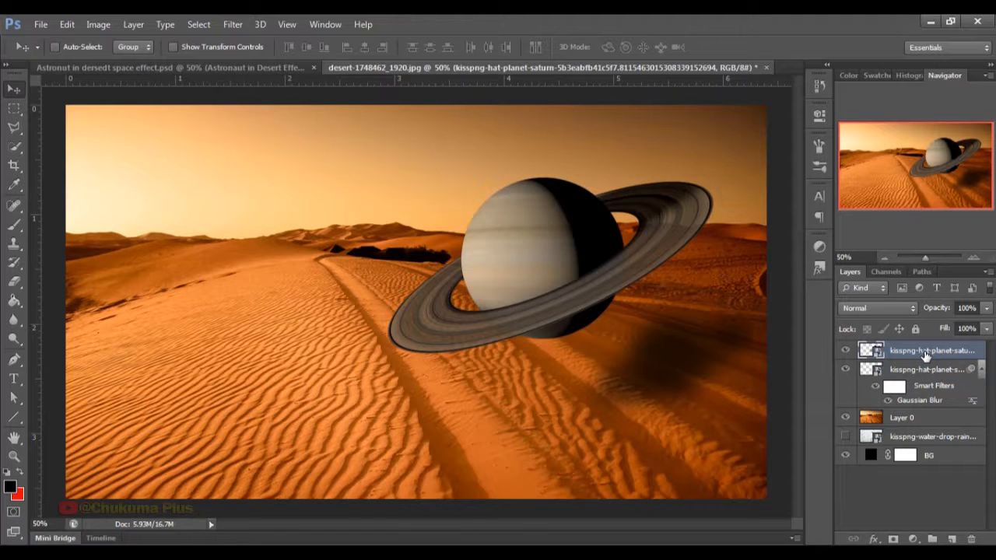
pyautogui.keyDown('shift'); pyautogui.click(923, 370); pyautogui.keyUp('shift')
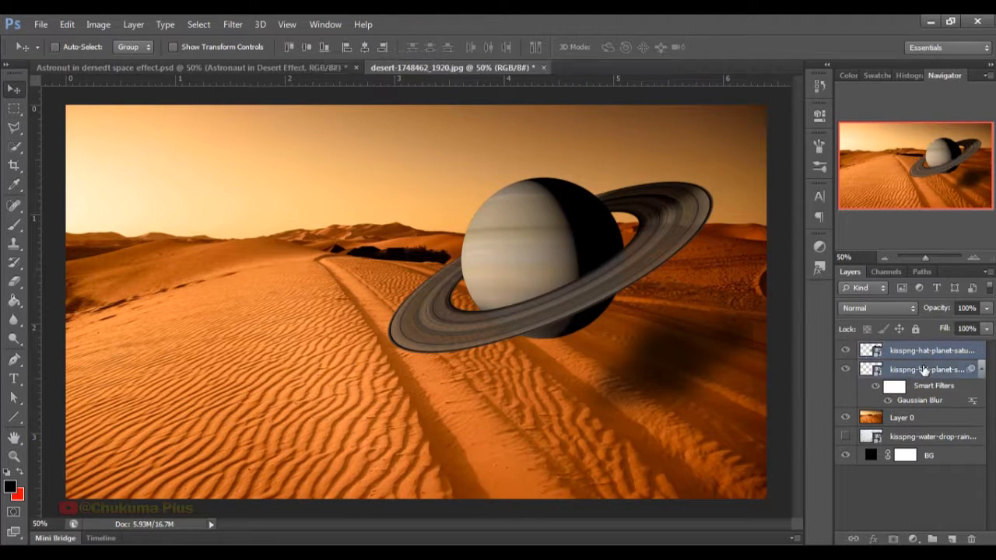
pyautogui.hotkey('ctrl', 'g')
pyautogui.doubleClick(910, 351)
pyautogui.press('BackSpace')
pyautogui.write('S')
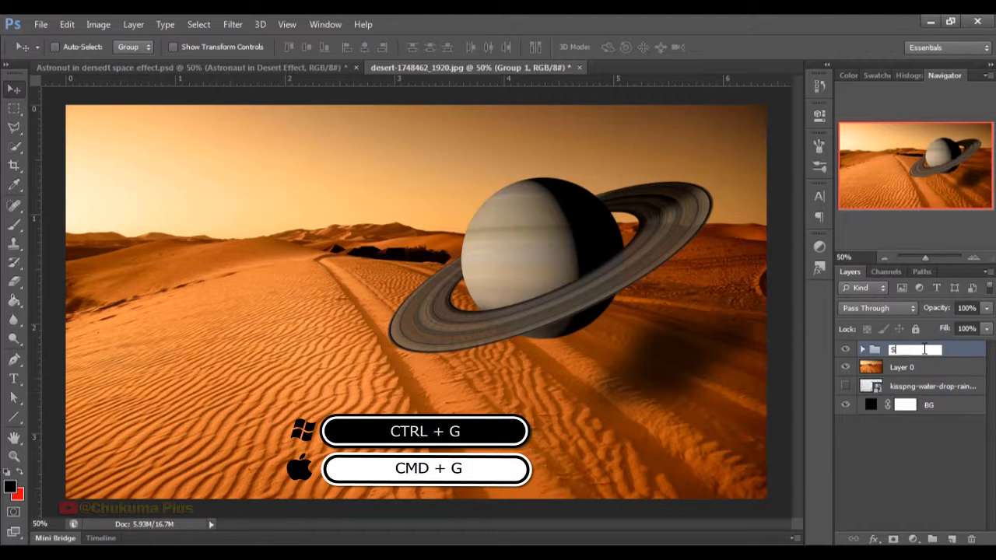
pyautogui.write('aturn')
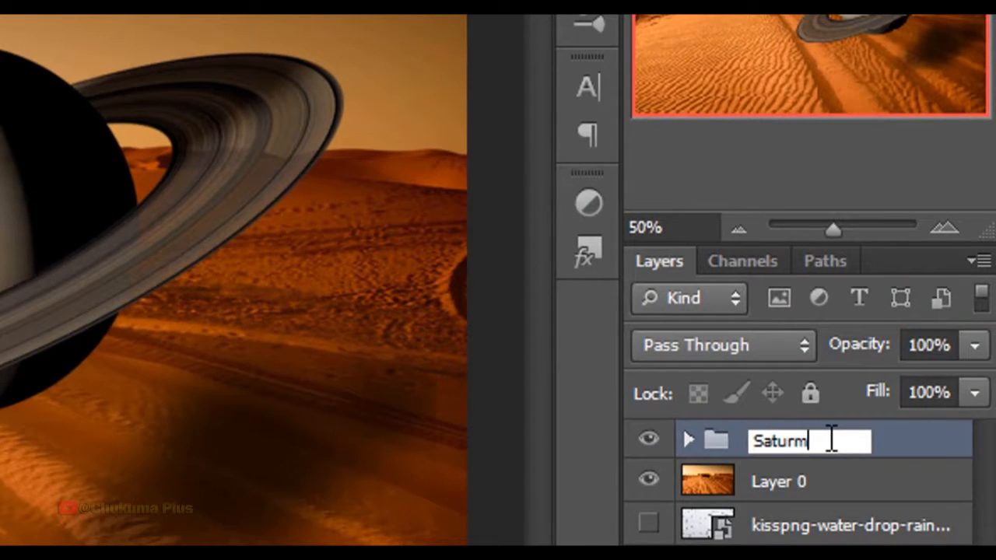
pyautogui.press('Return')
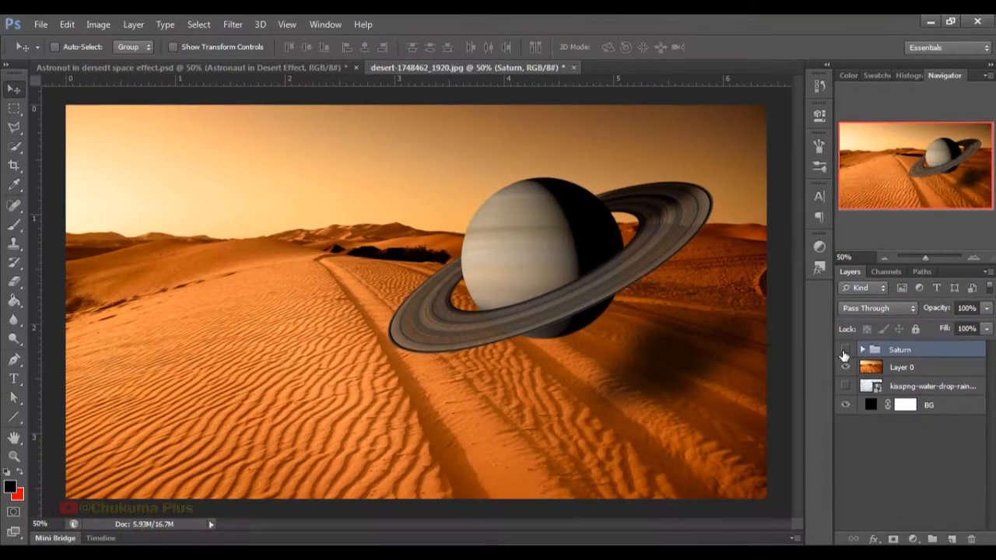
pyautogui.click(845, 352)
pyautogui.click(843, 352)
# Place the astronaut image with the outstretched hand from the Rough folder into the desert document.
pyautogui.moveTo(78, 552)
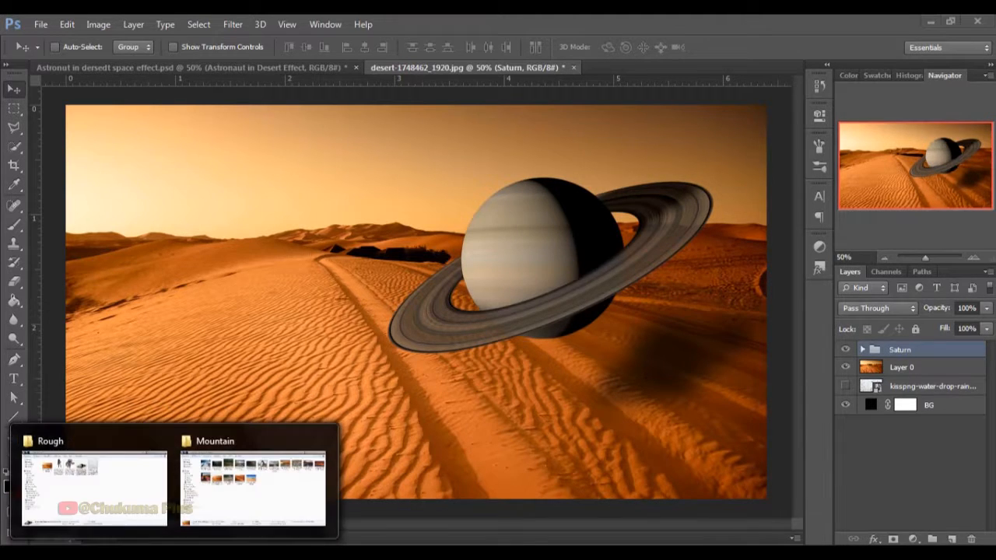
pyautogui.click(85, 474)
pyautogui.moveTo(334, 120); pyautogui.dragTo(337, 217)
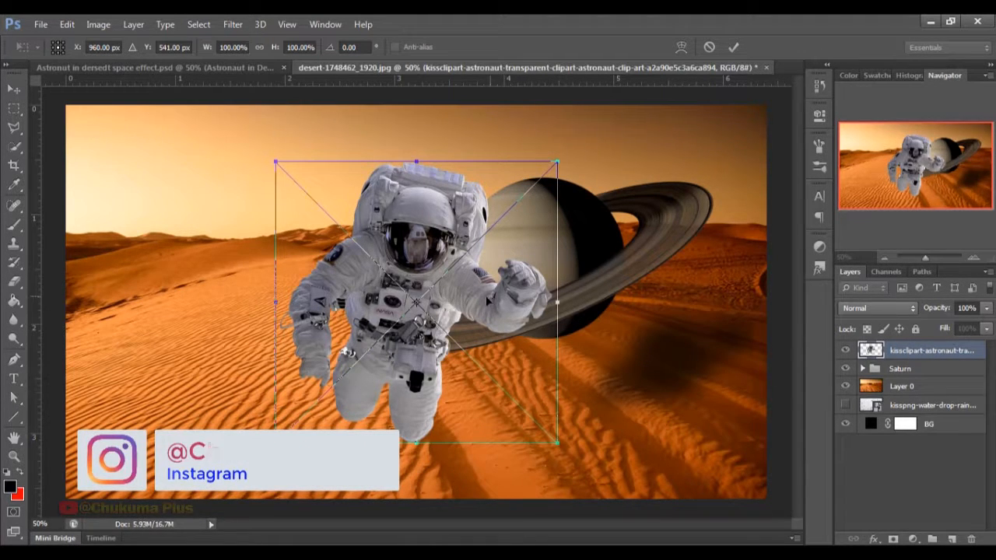
# Scale the astronaut down to about 21.5% and position it near the horizon at the far end of the dune track.
pyautogui.moveTo(468, 343); pyautogui.dragTo(384, 309)
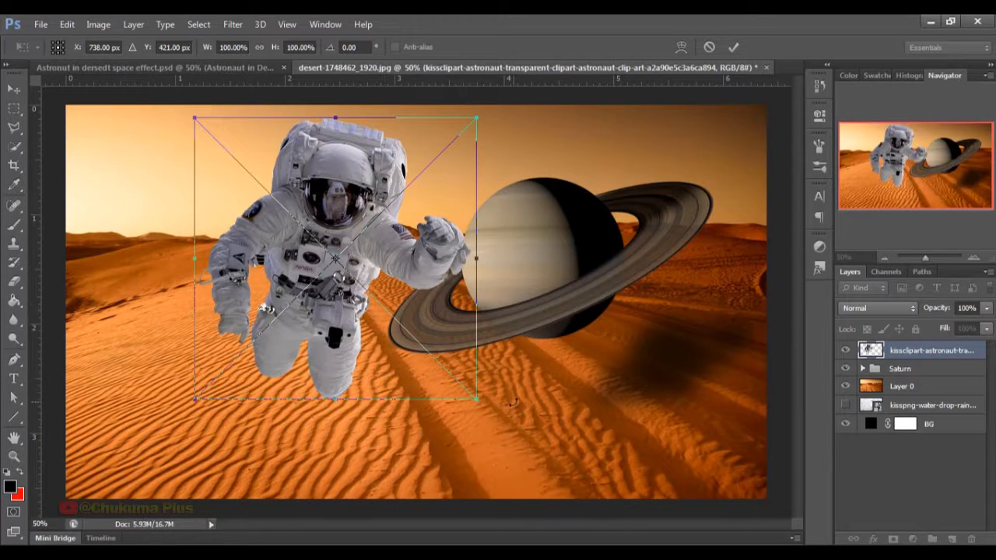
pyautogui.moveTo(476, 400); pyautogui.dragTo(318, 325)
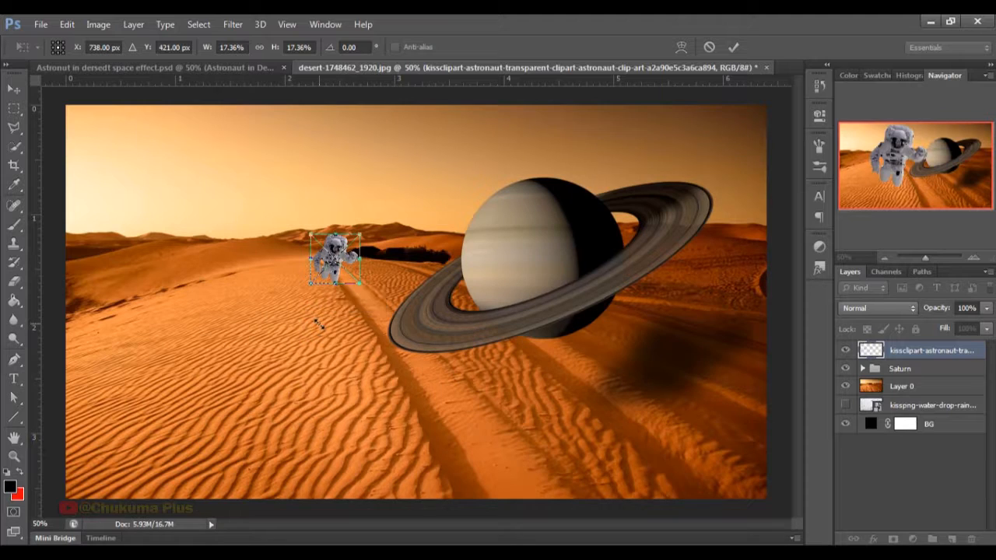
pyautogui.moveTo(336, 277)
pyautogui.mouseDown()
pyautogui.moveTo(308, 264)
pyautogui.moveTo(334, 259)
pyautogui.mouseUp()
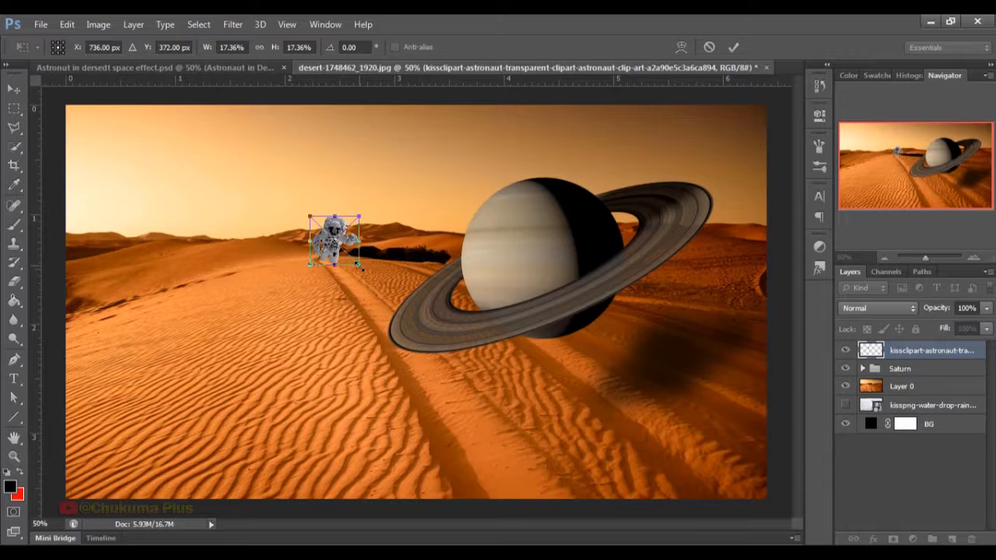
pyautogui.moveTo(359, 264); pyautogui.dragTo(324, 252)
pyautogui.press('Return')
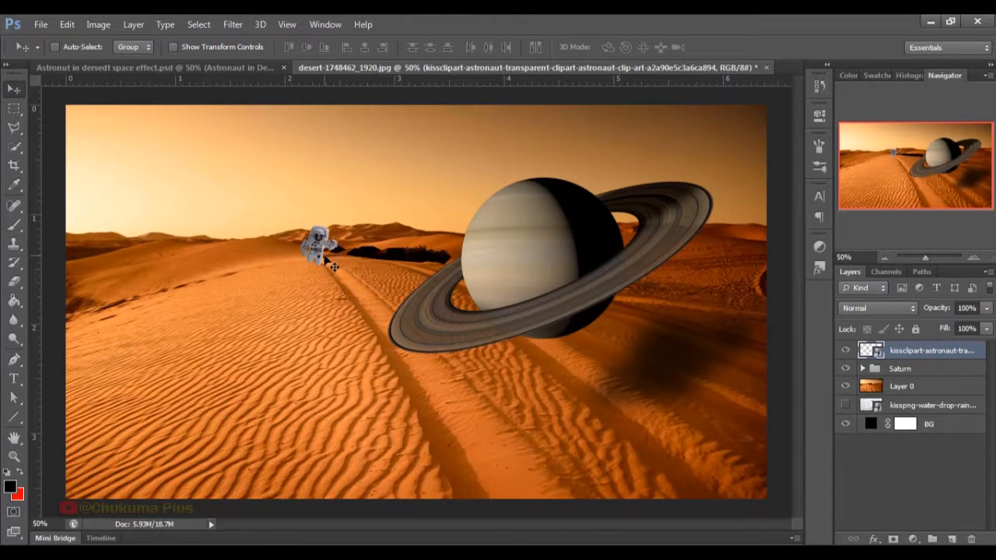
pyautogui.hotkey('ctrl', 't')
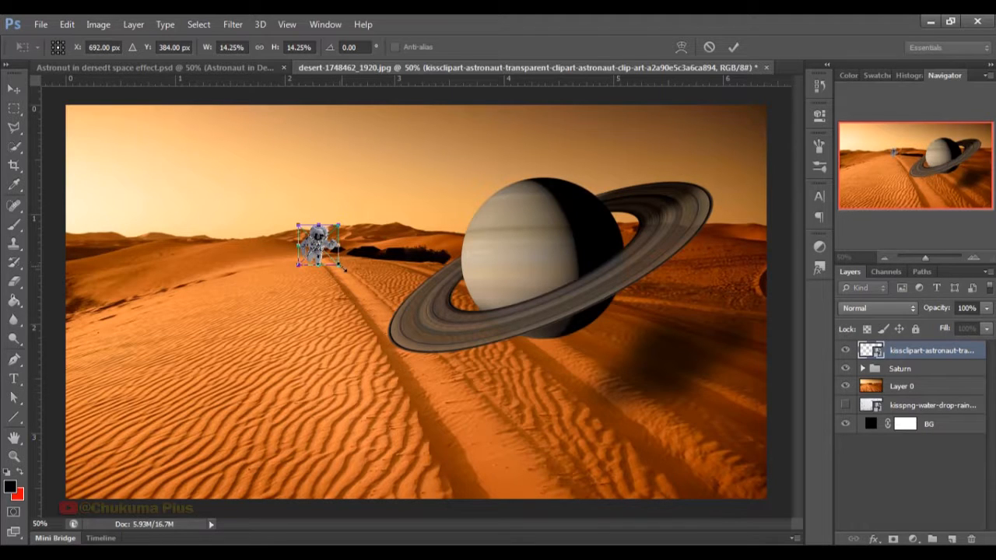
pyautogui.moveTo(346, 273); pyautogui.dragTo(356, 278)
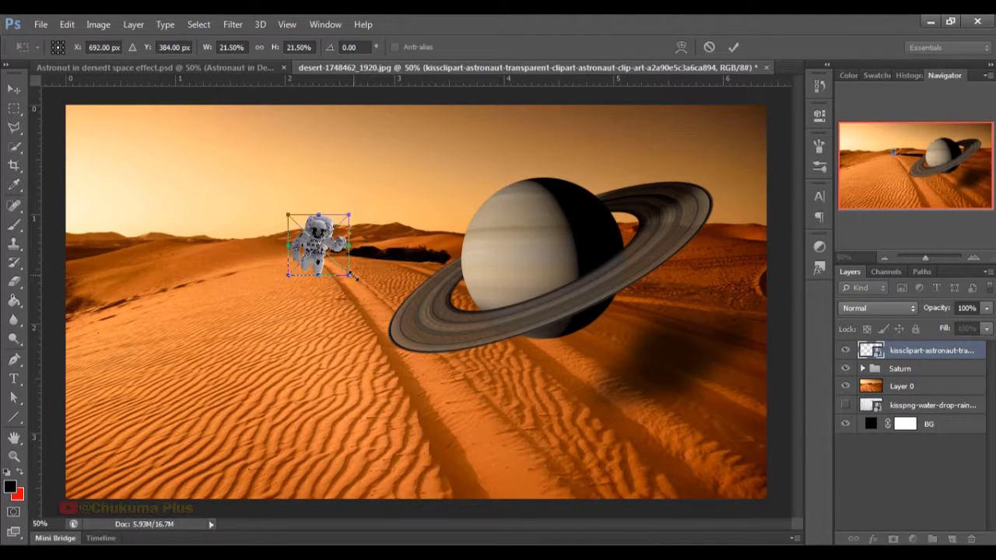
pyautogui.press('Return')
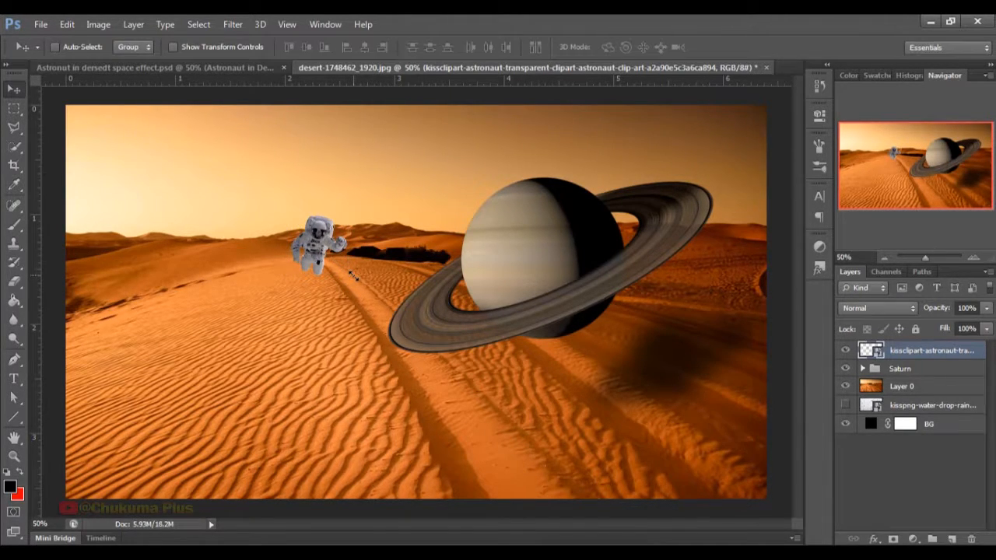
# Add a Drop Shadow layer style with its default settings to the astronaut layer.
pyautogui.rightClick(910, 355)
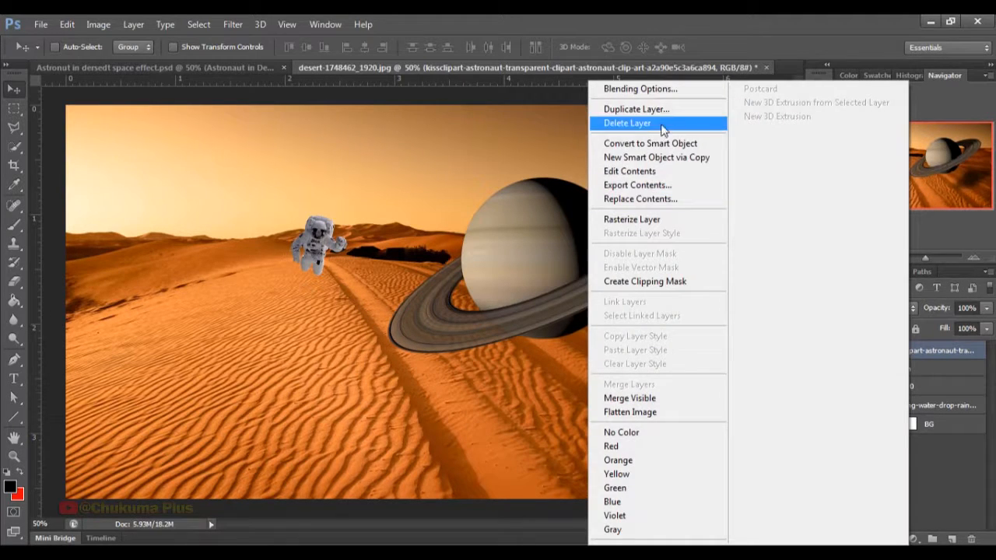
pyautogui.click(659, 90)
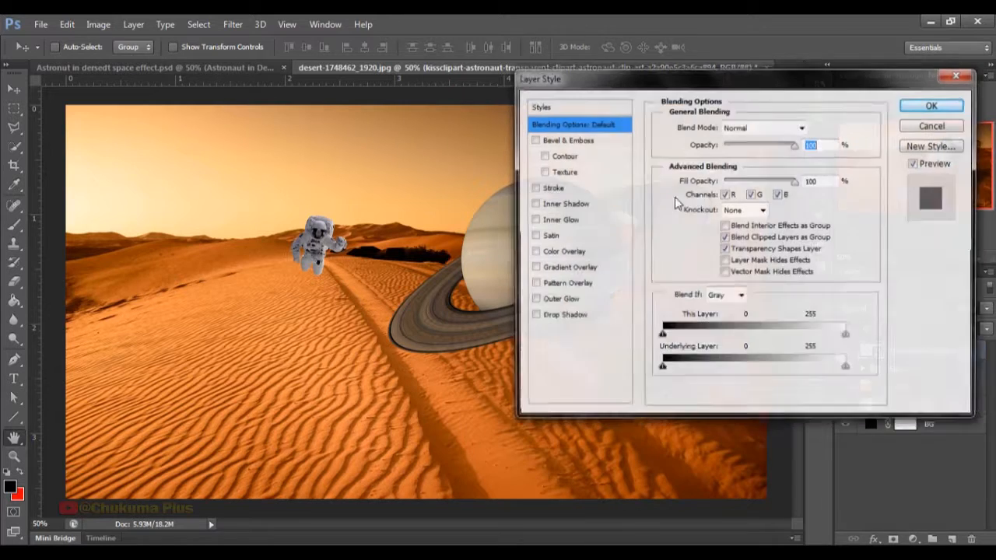
pyautogui.click(562, 318)
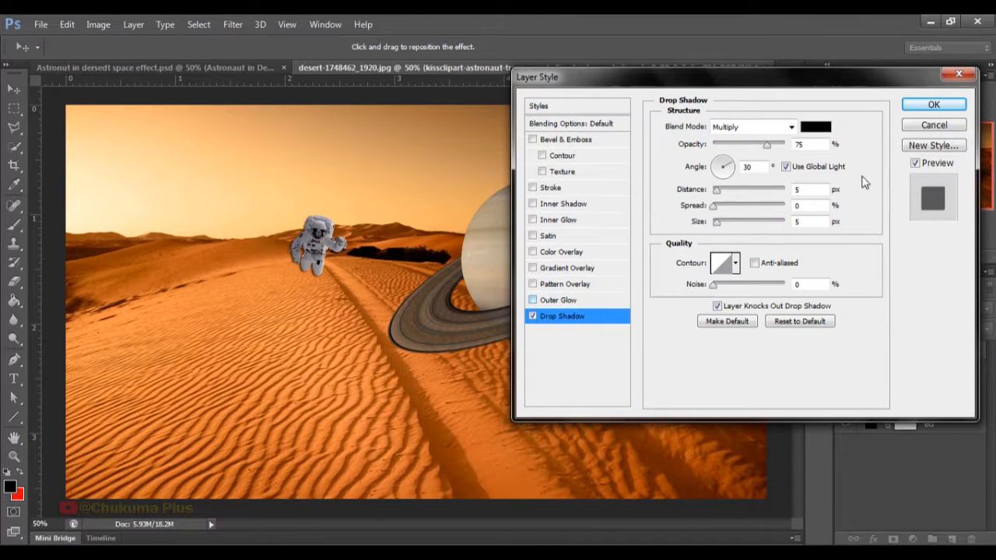
pyautogui.click(931, 105)
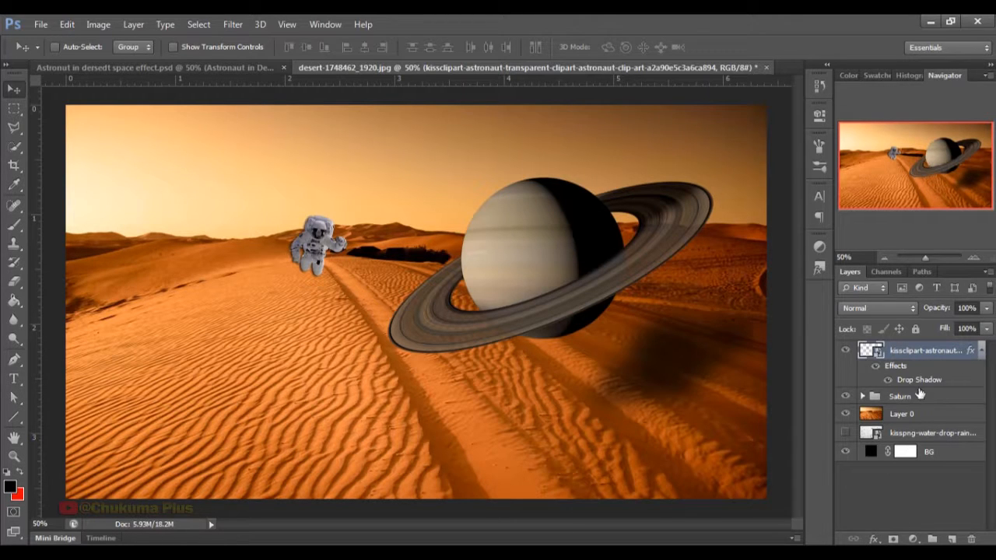
# Collapse the astronaut layer's effects list and separate its drop shadow into its own layer.
pyautogui.click(981, 351)
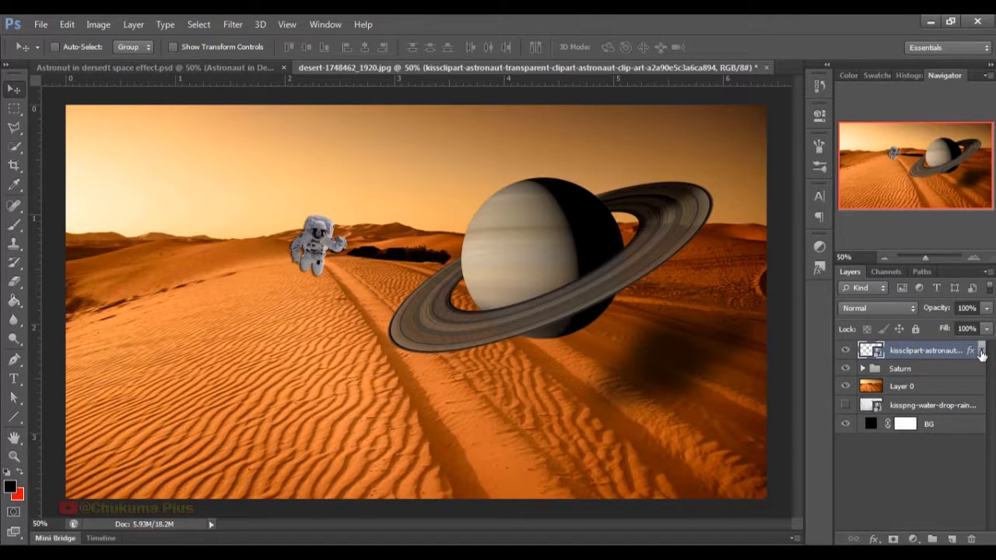
pyautogui.rightClick(982, 352)
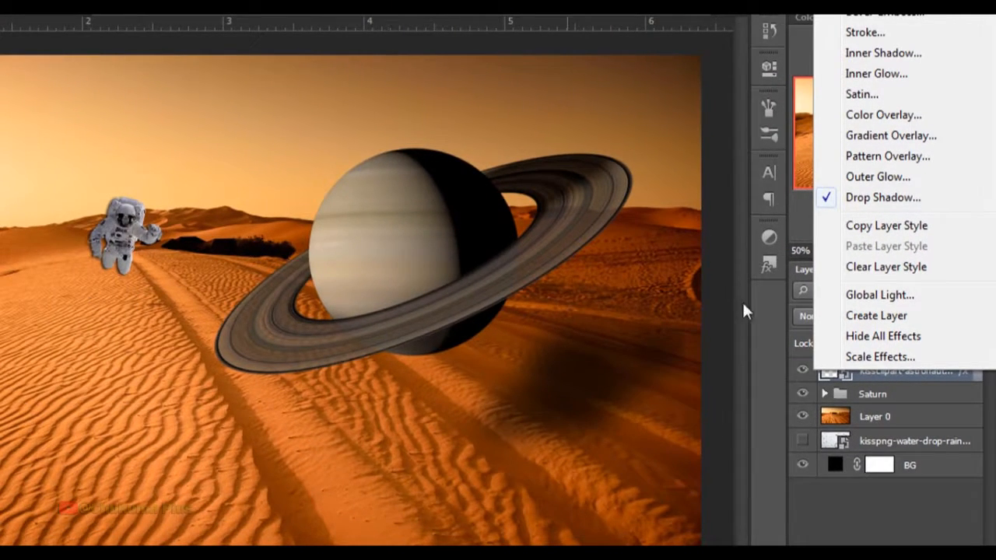
pyautogui.click(885, 321)
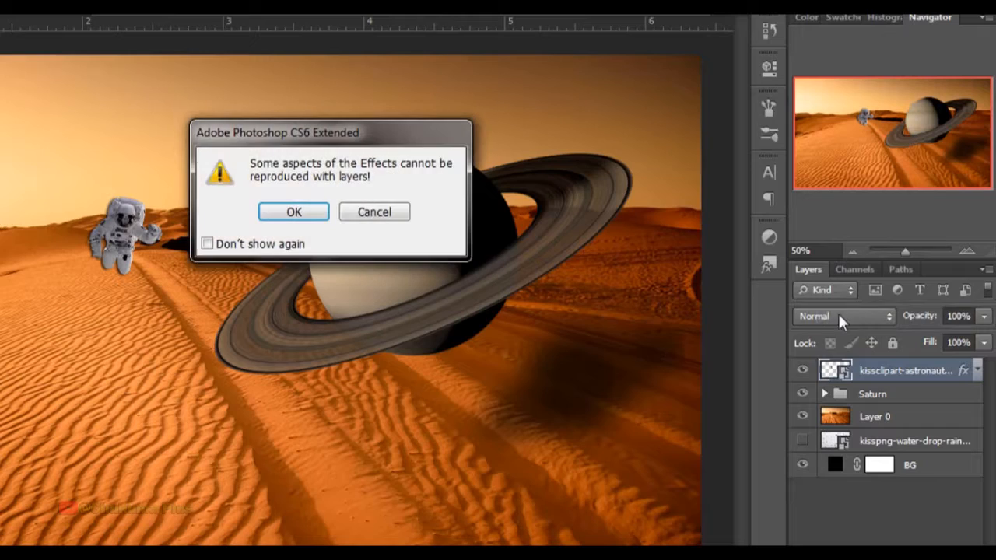
pyautogui.click(319, 217)
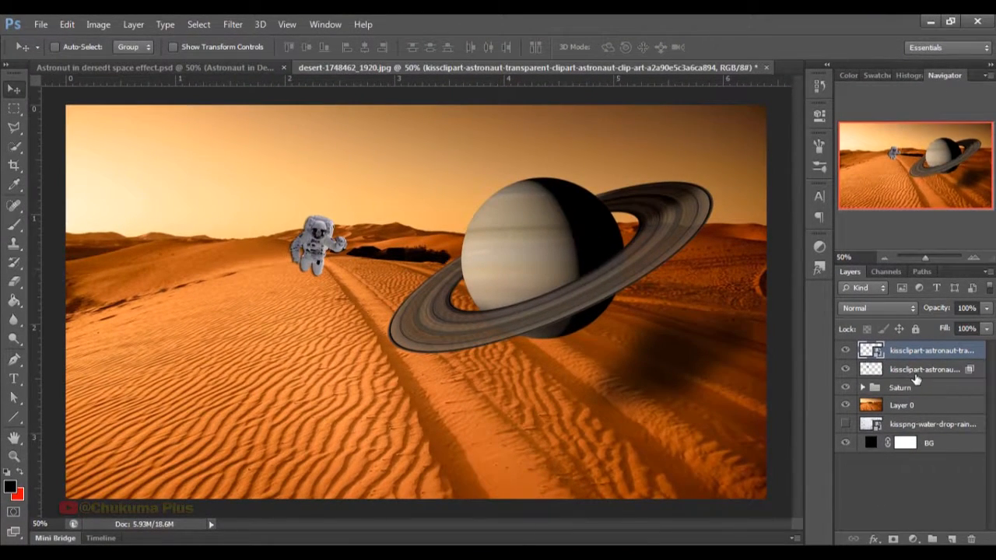
# Convert the floating astronaut's separated drop shadow layer to a smart object.
pyautogui.click(920, 373)
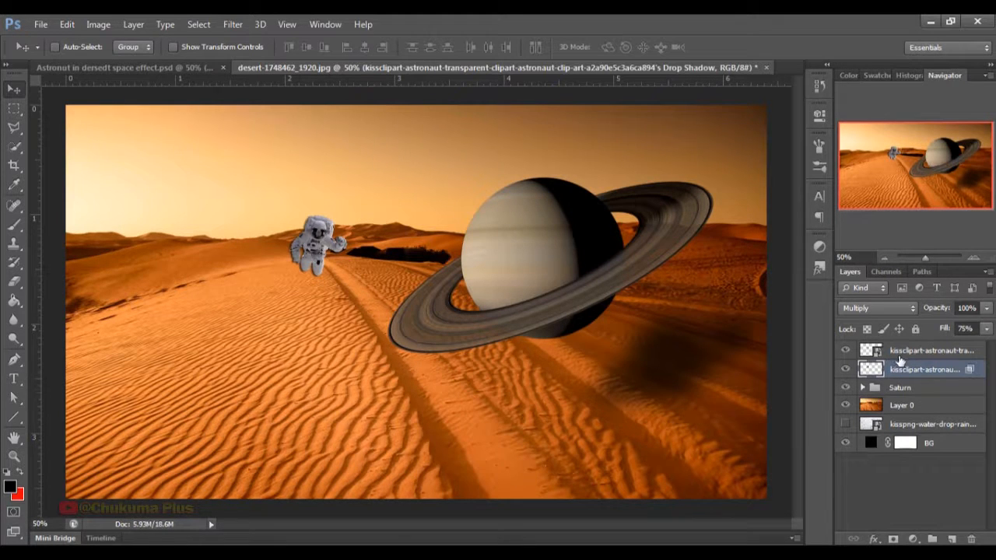
pyautogui.rightClick(902, 370)
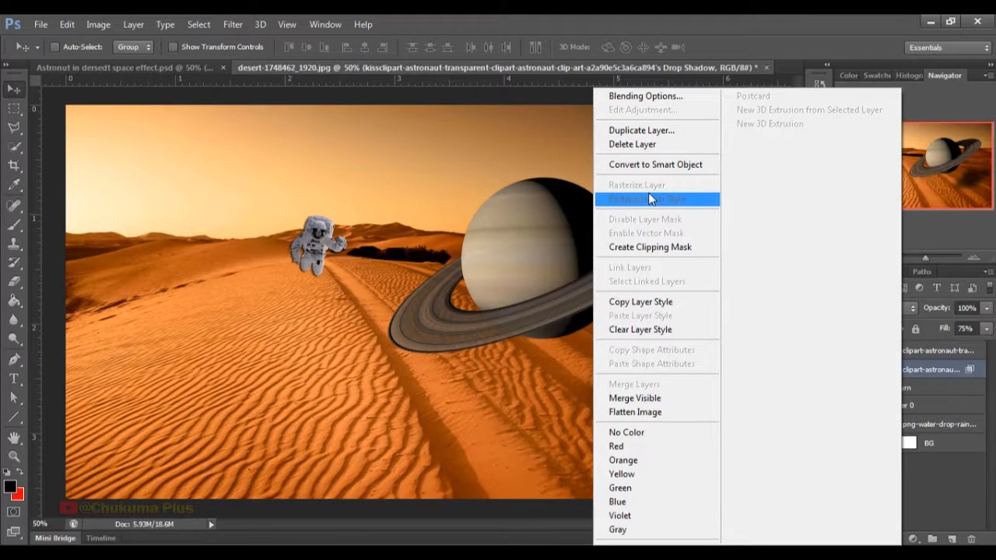
pyautogui.click(655, 164)
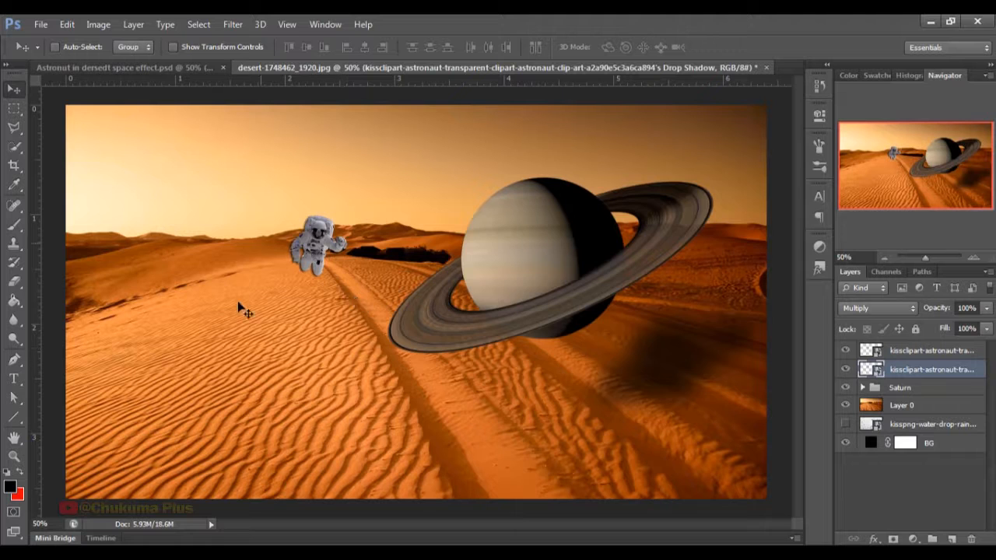
# Apply a Gaussian Blur with a 6.3 pixel radius to the floating astronaut's shadow layer.
pyautogui.click(231, 24)
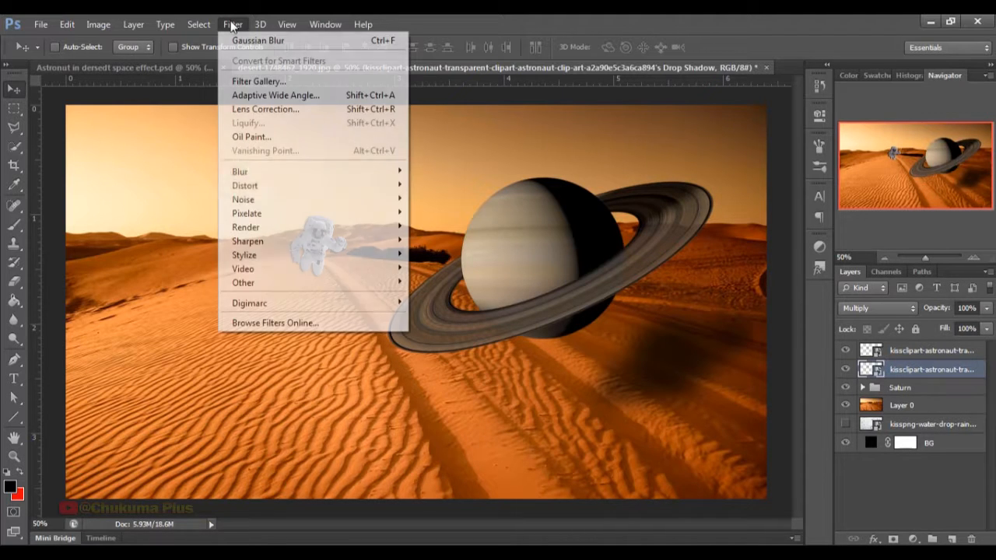
pyautogui.moveTo(278, 206)
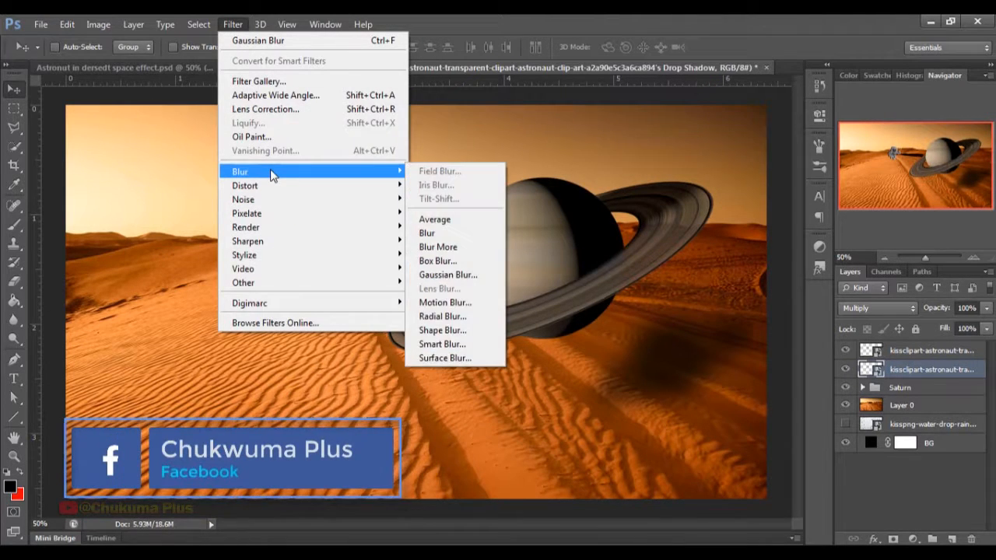
pyautogui.moveTo(366, 176)
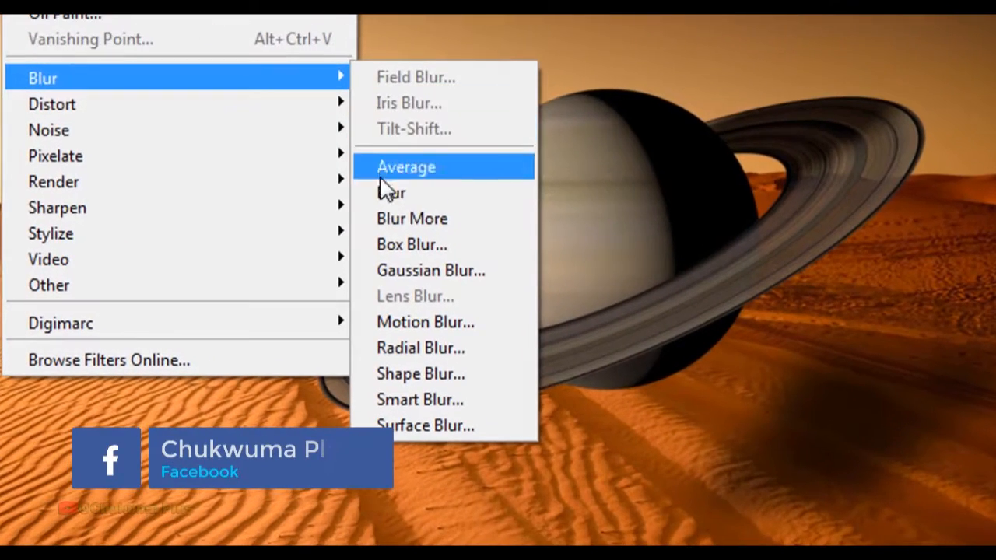
pyautogui.click(382, 270)
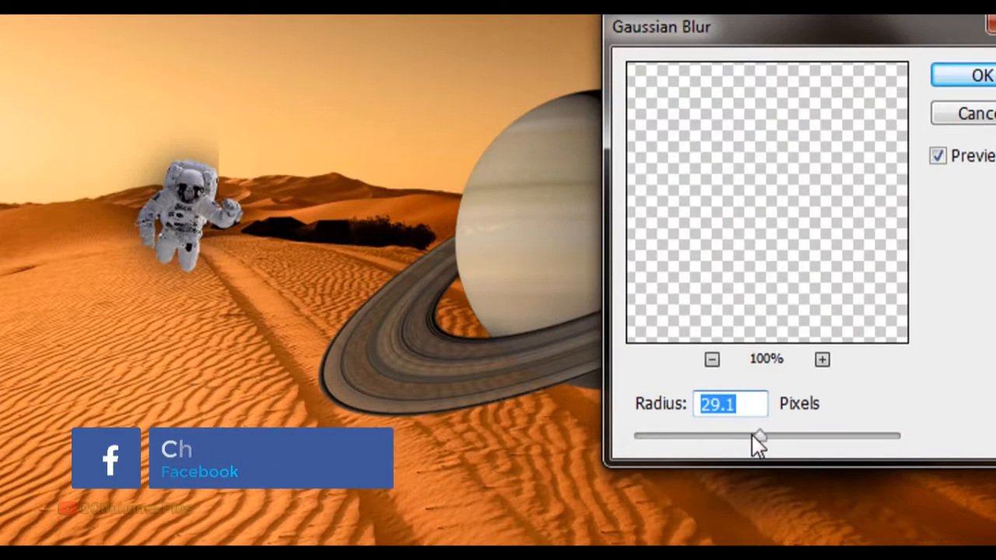
pyautogui.moveTo(760, 437); pyautogui.dragTo(676, 404)
pyautogui.press('BackSpace')
pyautogui.write('6.3')
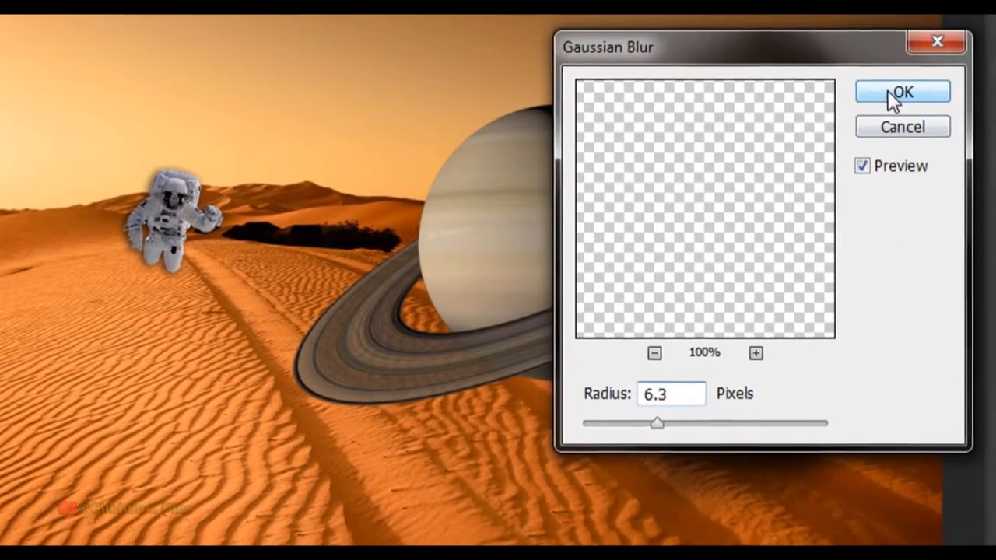
pyautogui.click(893, 96)
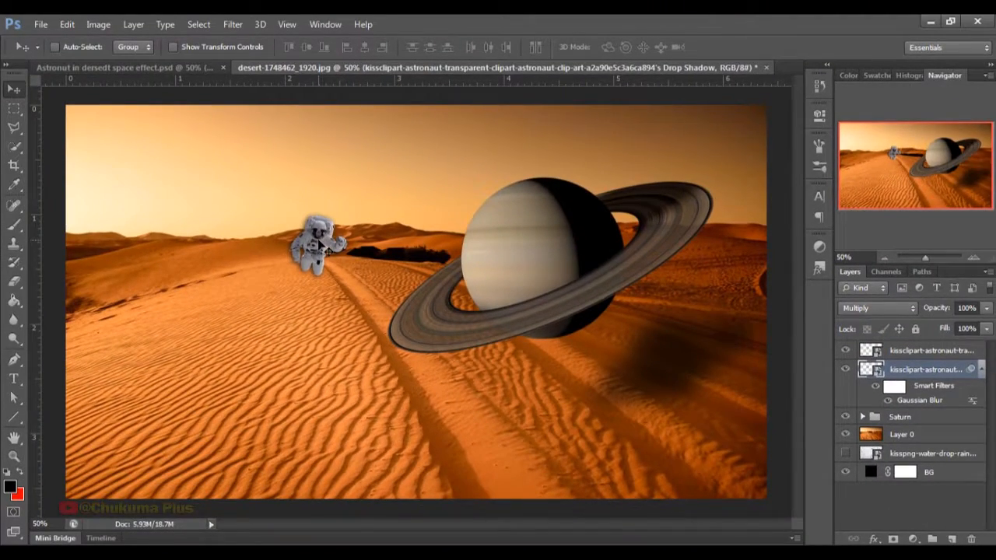
# Move the blurred astronaut shadow away from the astronaut and onto the lit face of Saturn.
pyautogui.moveTo(321, 244); pyautogui.dragTo(498, 258)
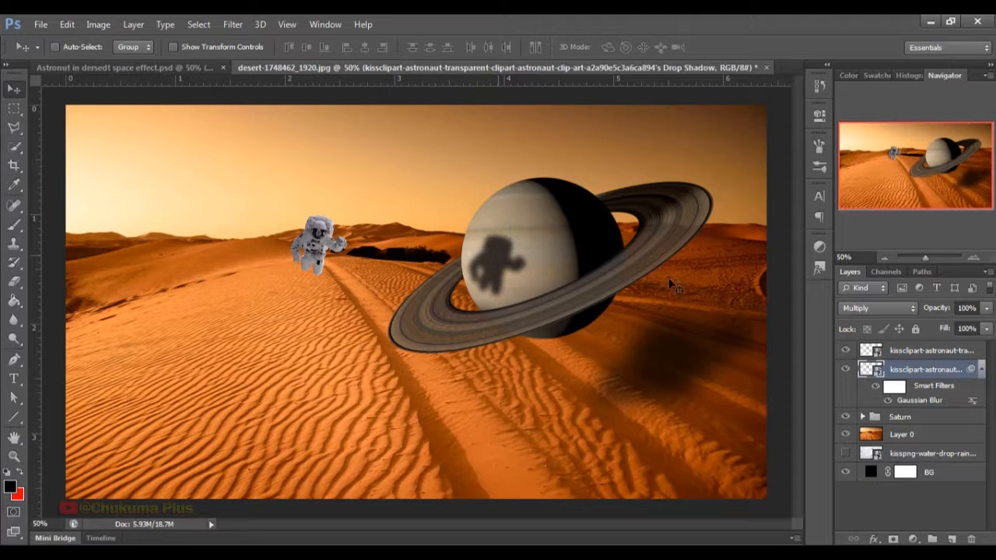
pyautogui.doubleClick(972, 401)
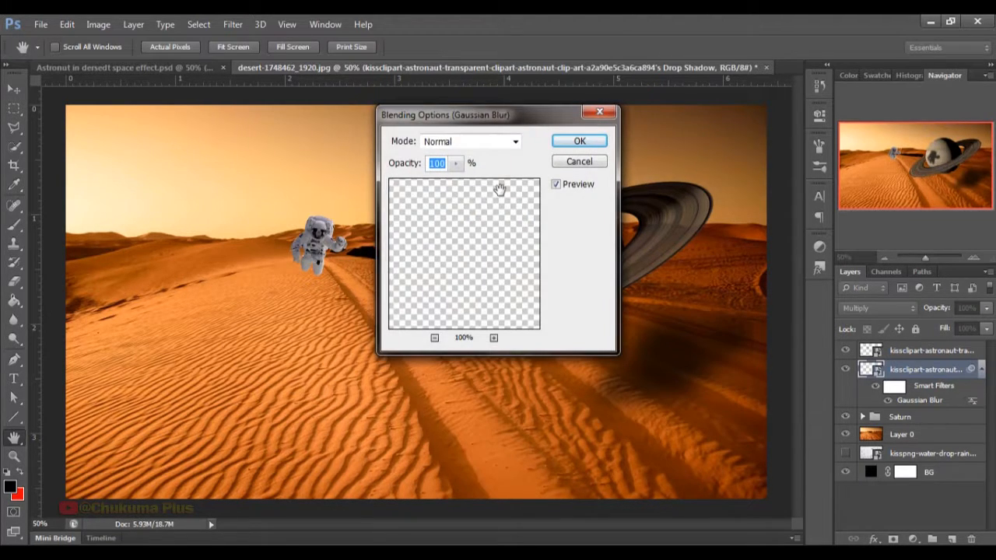
pyautogui.click(598, 113)
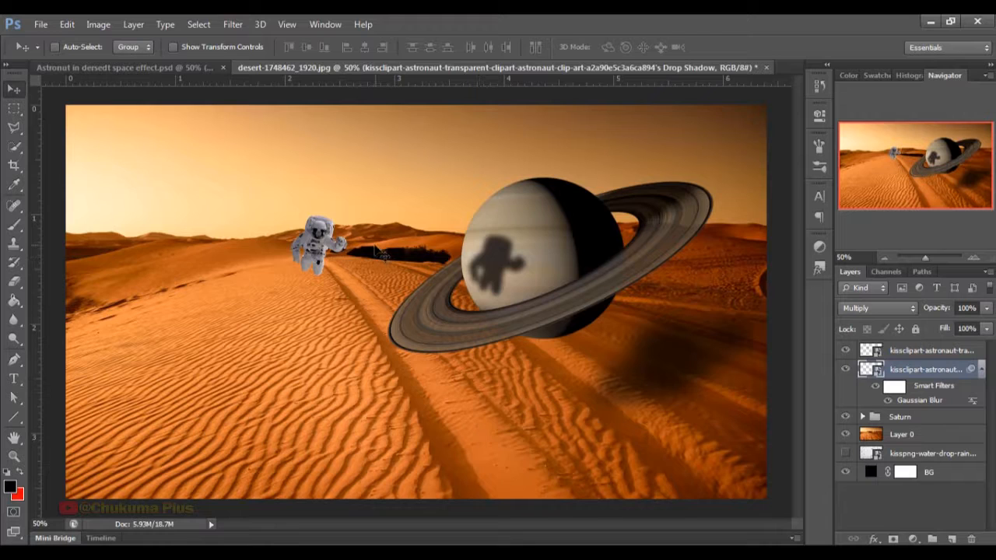
pyautogui.moveTo(492, 256); pyautogui.dragTo(498, 262)
# Scale the astronaut shadow down with Free Transform and reposition it on Saturn's lit face.
pyautogui.hotkey('ctrl', 't')
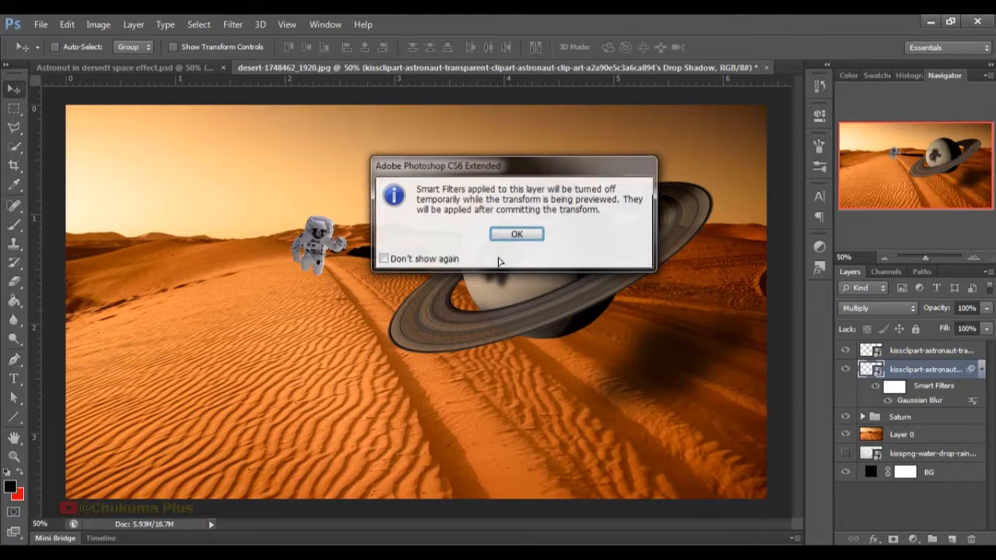
pyautogui.click(516, 232)
pyautogui.moveTo(537, 294); pyautogui.dragTo(448, 284)
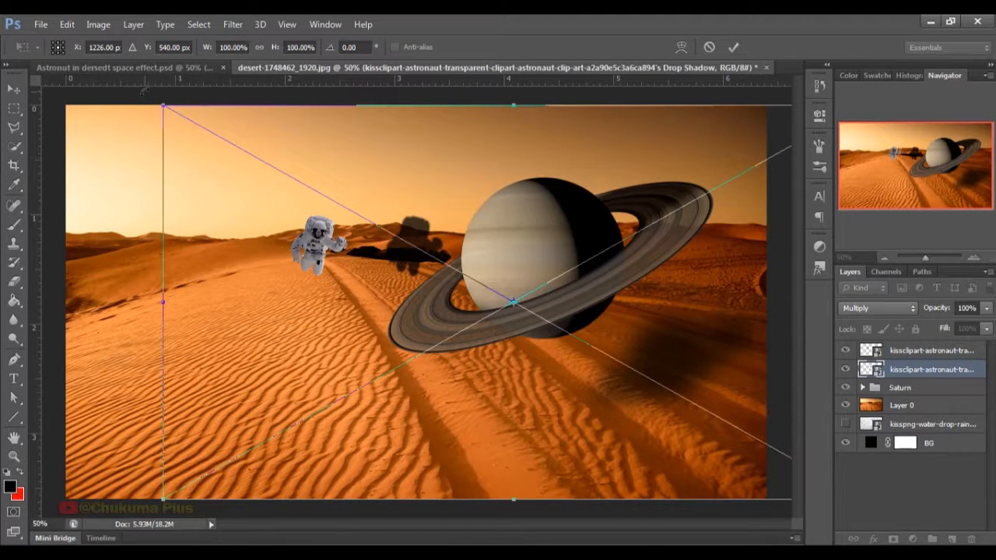
pyautogui.moveTo(161, 102); pyautogui.dragTo(275, 141)
pyautogui.press('Return')
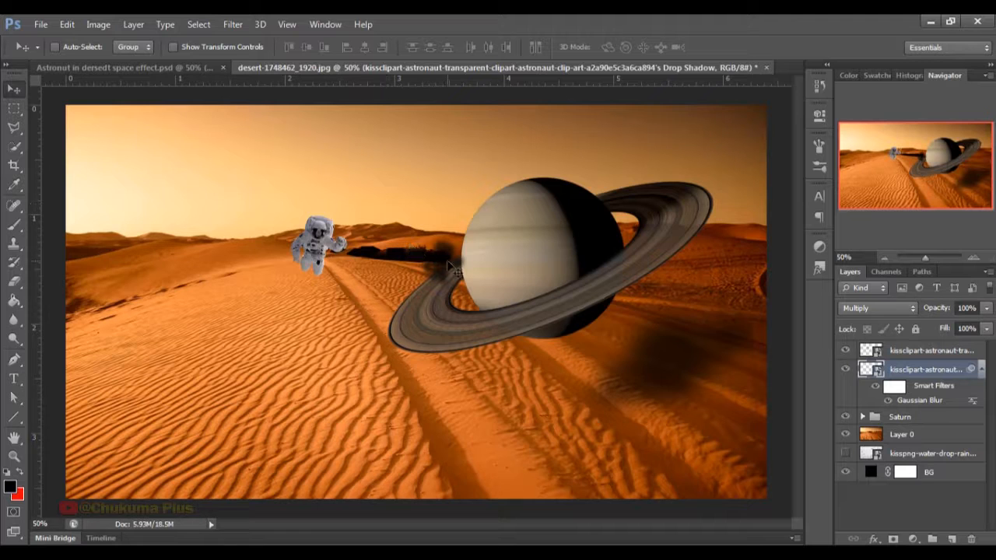
pyautogui.moveTo(451, 267); pyautogui.dragTo(512, 268)
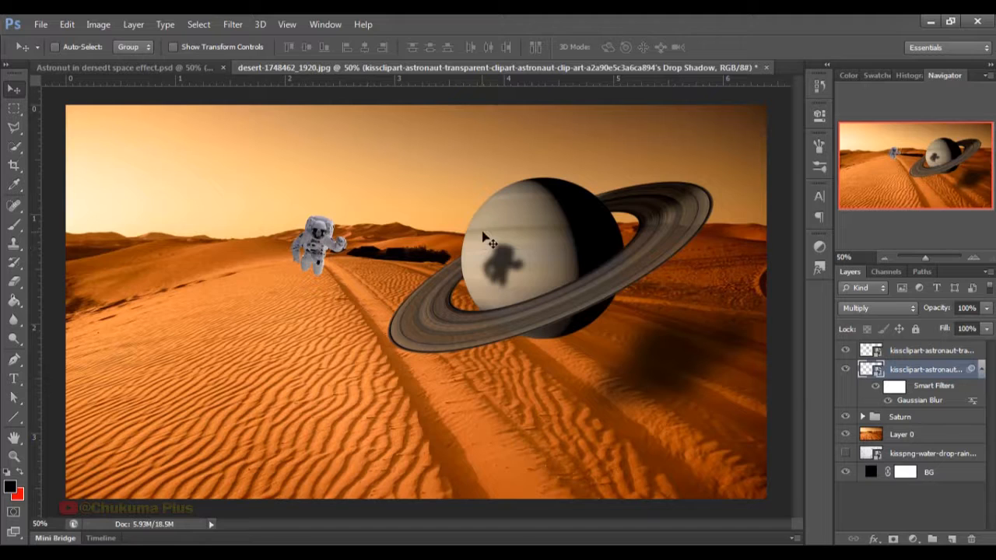
pyautogui.moveTo(509, 276); pyautogui.dragTo(513, 276)
# Group the floating astronaut layer with its shadow layer and name the group Floawting Astro.
pyautogui.click(903, 352)
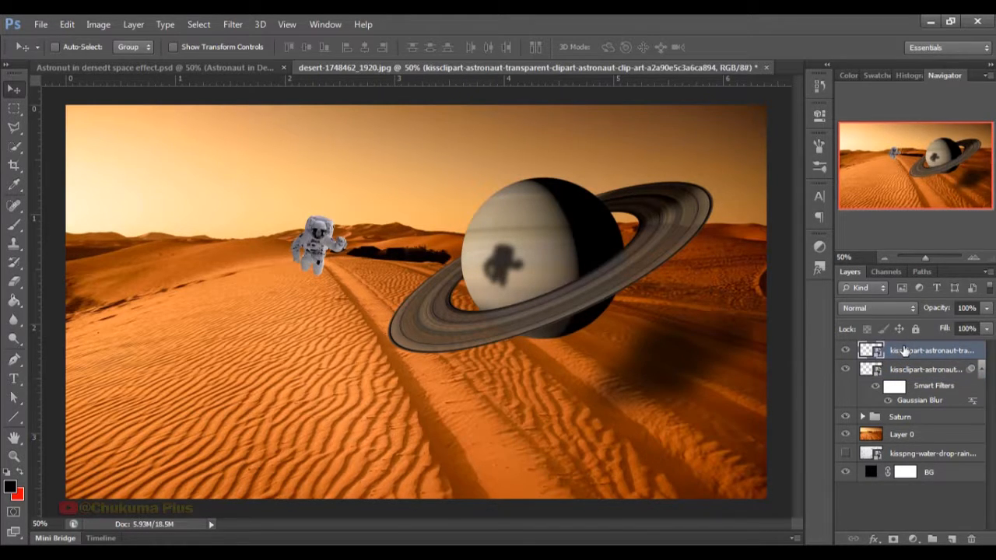
pyautogui.keyDown('shift'); pyautogui.click(919, 371); pyautogui.keyUp('shift')
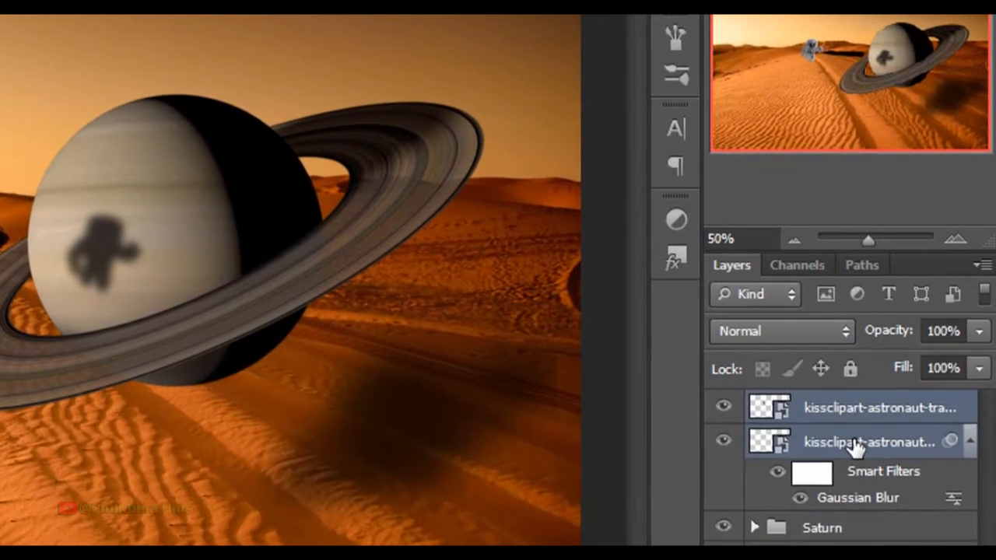
pyautogui.hotkey('ctrl', 'g')
pyautogui.doubleClick(847, 406)
pyautogui.press('BackSpace')
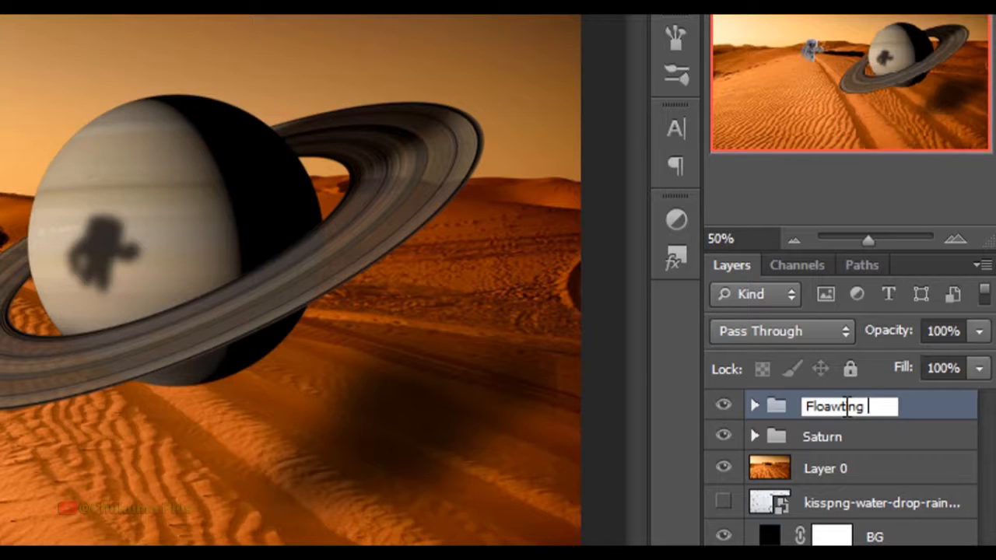
pyautogui.write('tro')
pyautogui.press('Return')
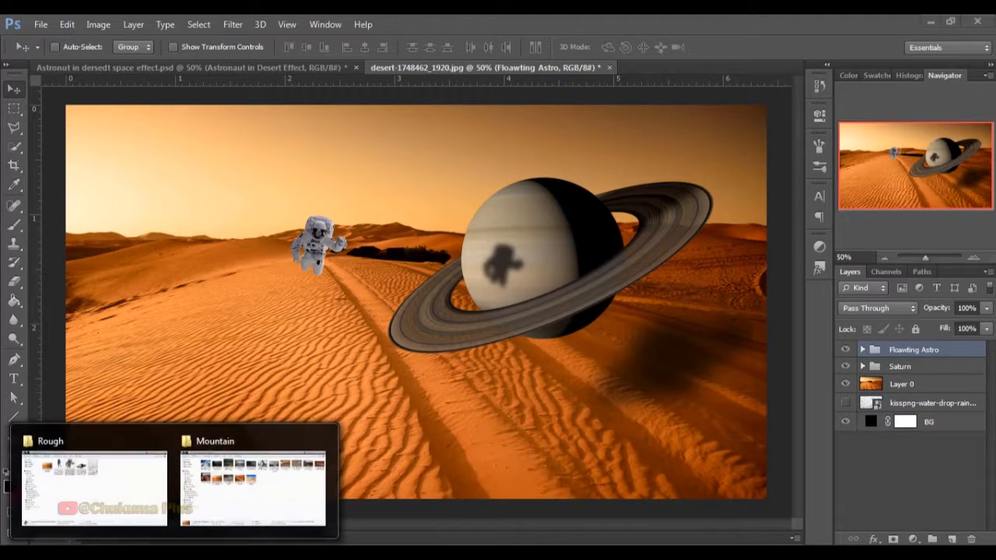
# Place the standing astronaut image from the Rough folder into the desert document.
pyautogui.click(101, 497)
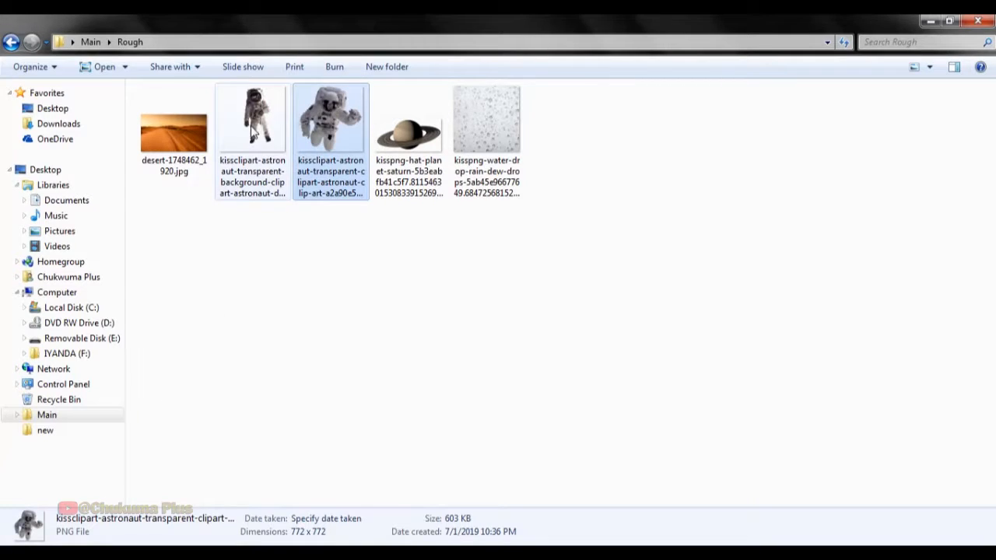
pyautogui.moveTo(249, 134); pyautogui.dragTo(368, 450)
pyautogui.moveTo(248, 295); pyautogui.dragTo(228, 281)
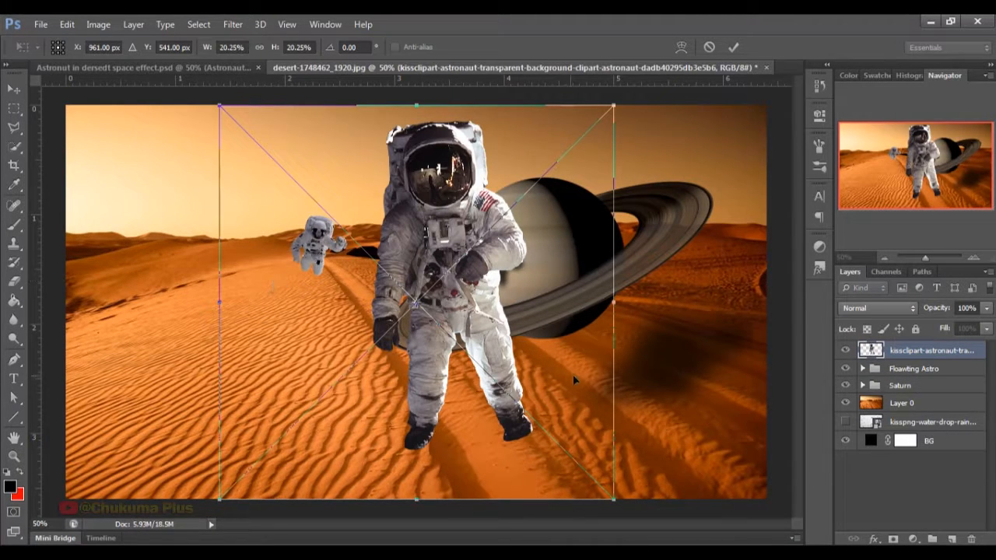
# Scale the standing astronaut down to about 1.95% and position it on the distant dune left of the floating astronaut.
pyautogui.moveTo(537, 354); pyautogui.dragTo(391, 333)
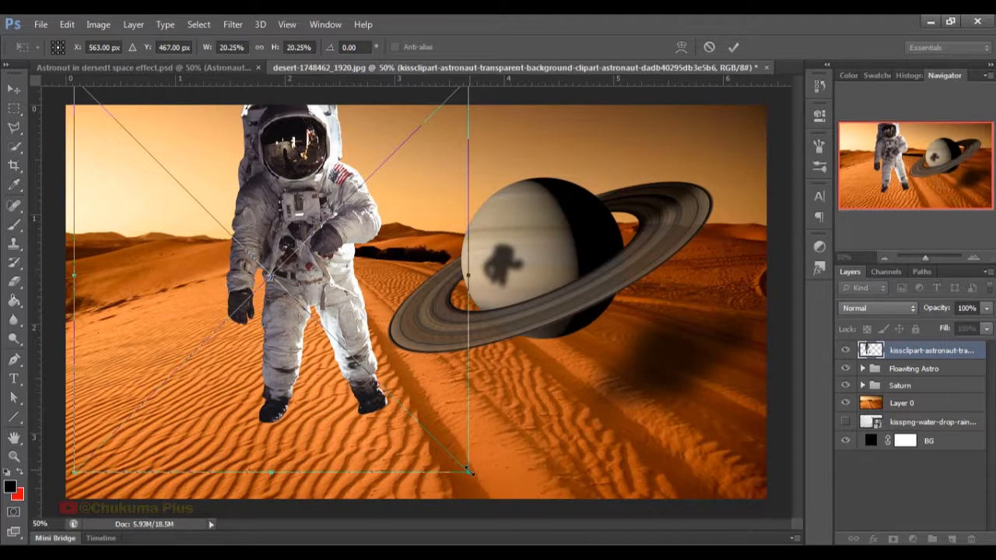
pyautogui.moveTo(469, 471); pyautogui.dragTo(274, 373)
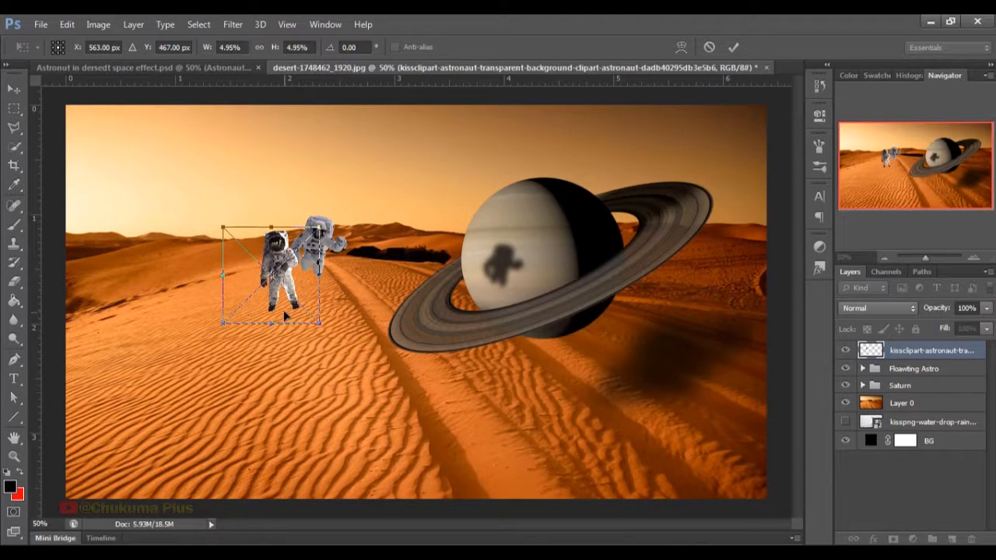
pyautogui.moveTo(286, 316); pyautogui.dragTo(236, 315)
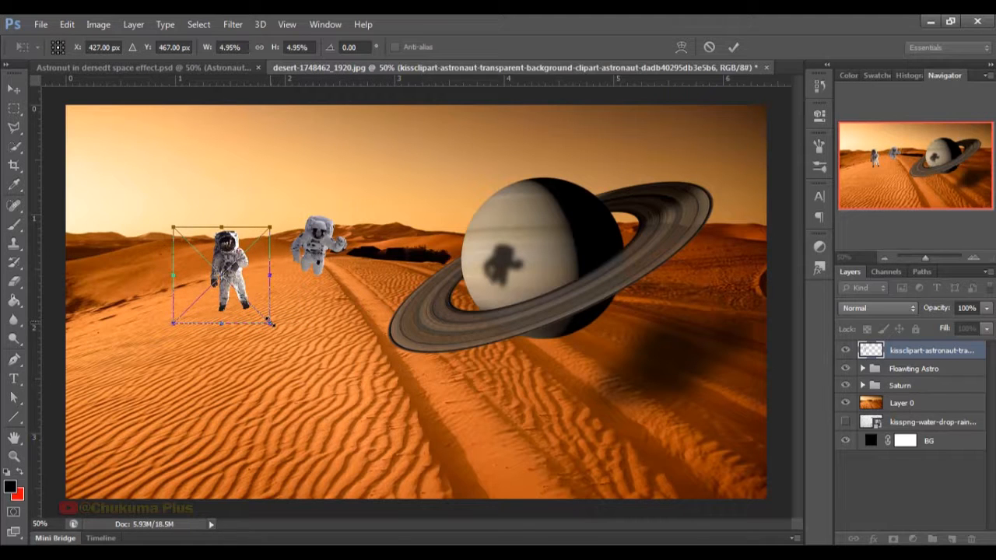
pyautogui.moveTo(271, 324); pyautogui.dragTo(241, 295)
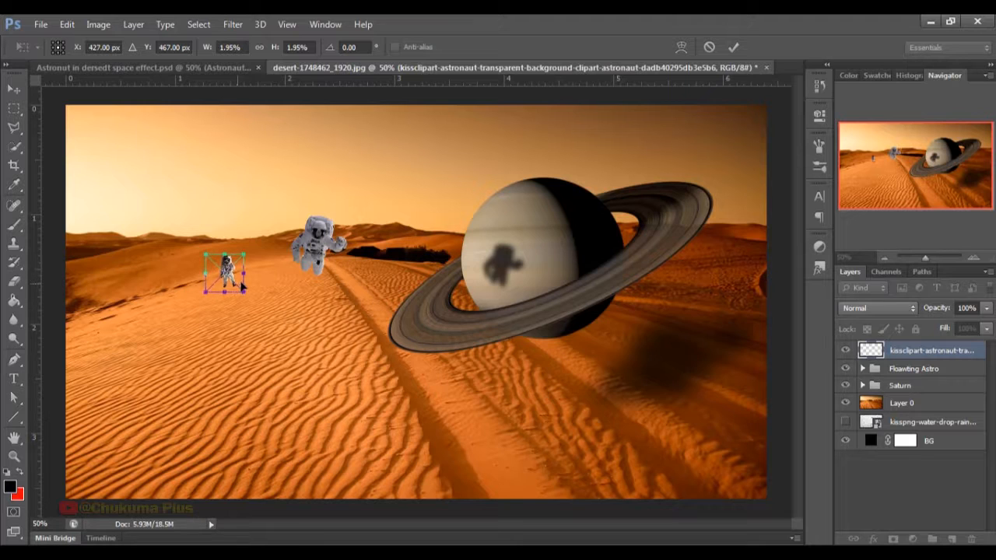
pyautogui.moveTo(237, 289); pyautogui.dragTo(216, 292)
pyautogui.press('Return')
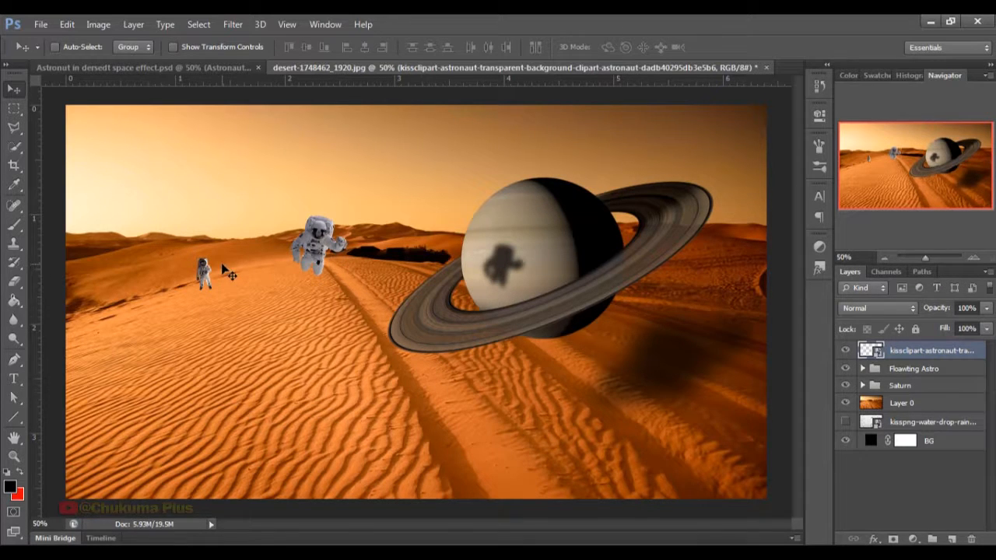
# Add a Drop Shadow layer style with its default settings to the standing astronaut layer.
pyautogui.rightClick(922, 351)
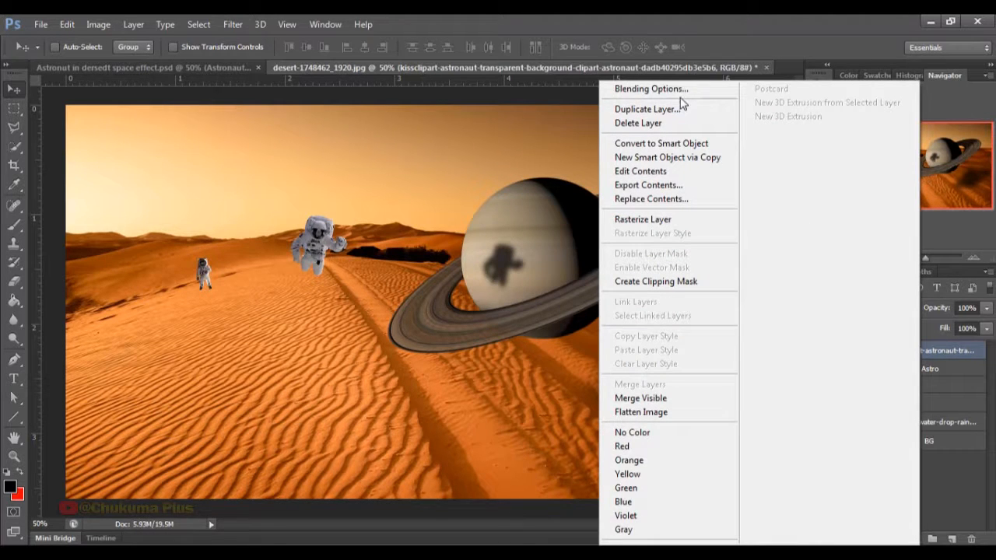
pyautogui.click(678, 89)
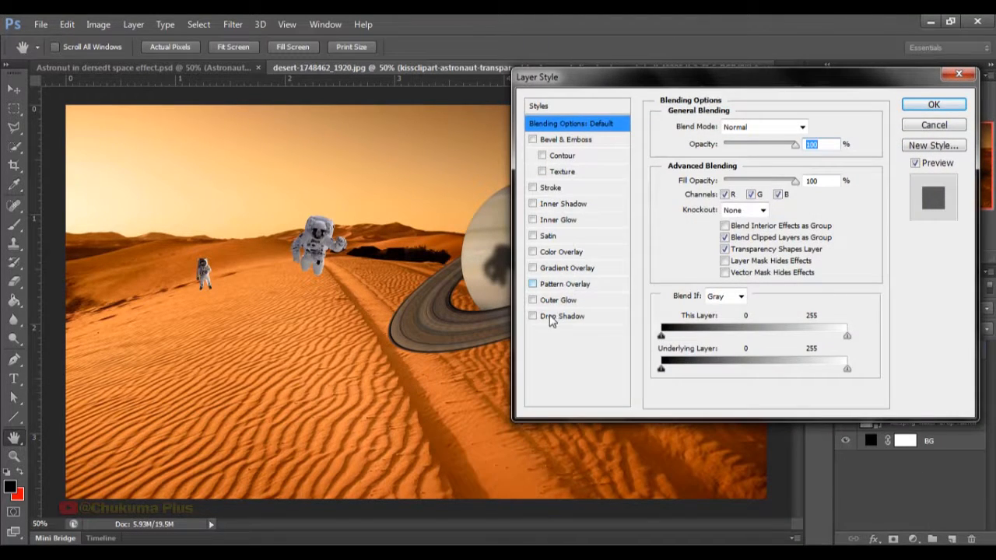
pyautogui.click(551, 317)
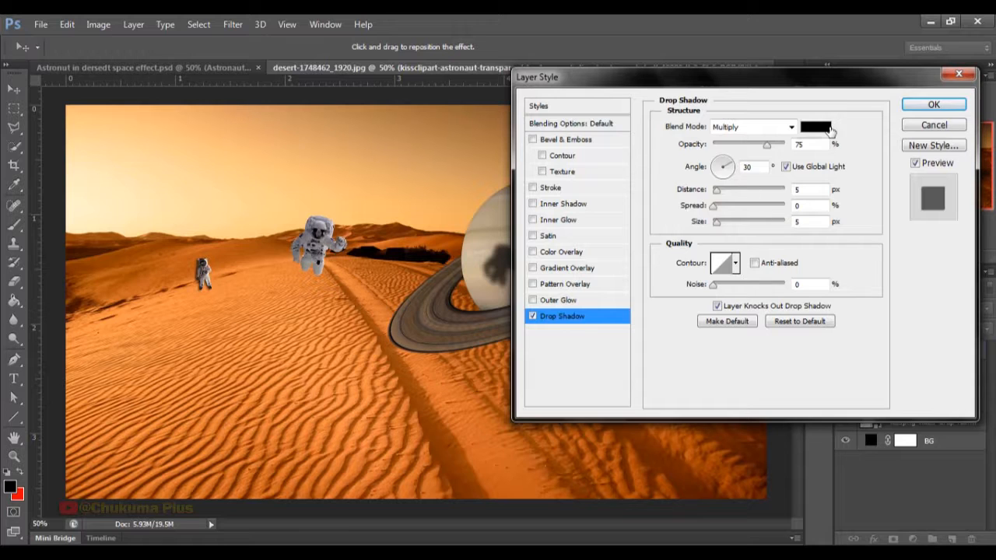
pyautogui.click(934, 105)
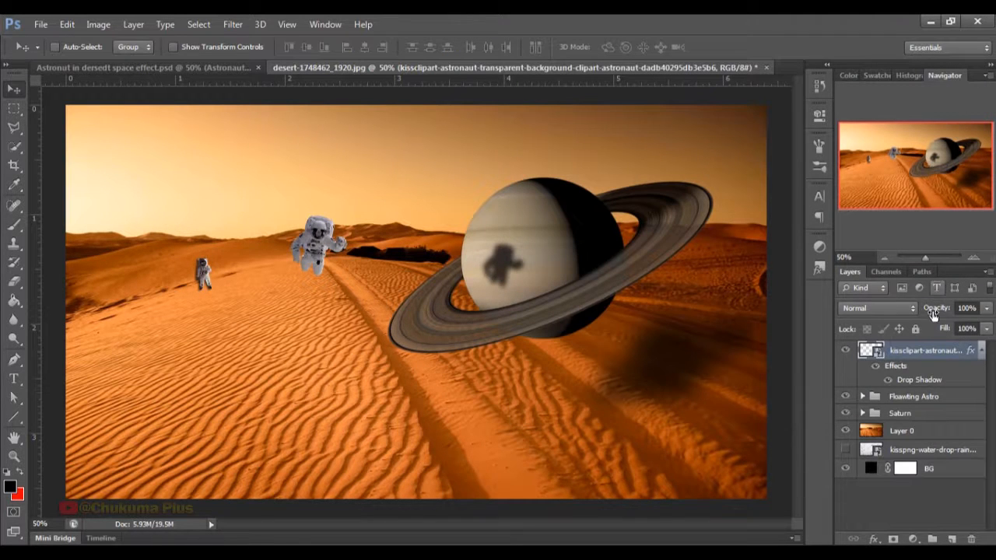
# Collapse the standing astronaut's effects list and separate its drop shadow into its own layer.
pyautogui.click(981, 351)
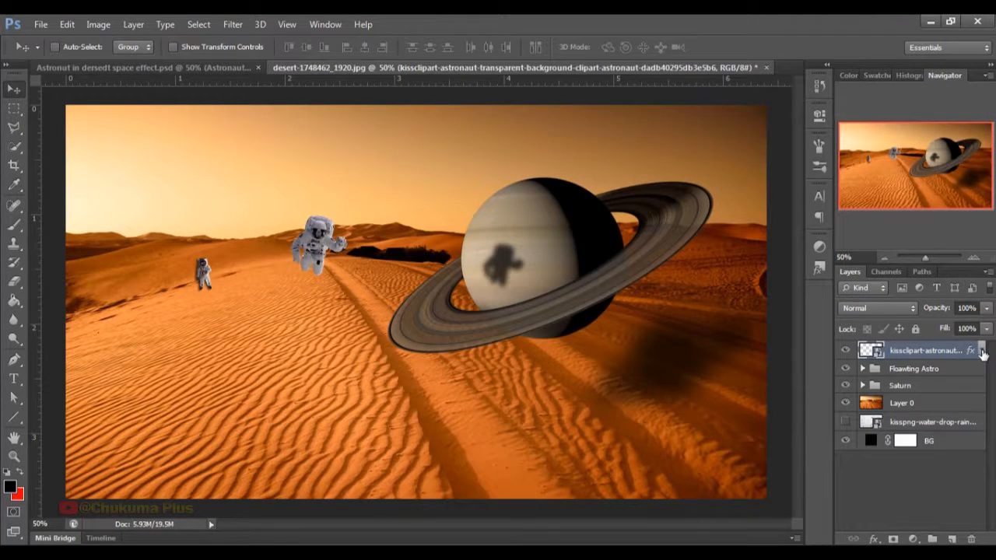
pyautogui.rightClick(982, 351)
pyautogui.click(910, 302)
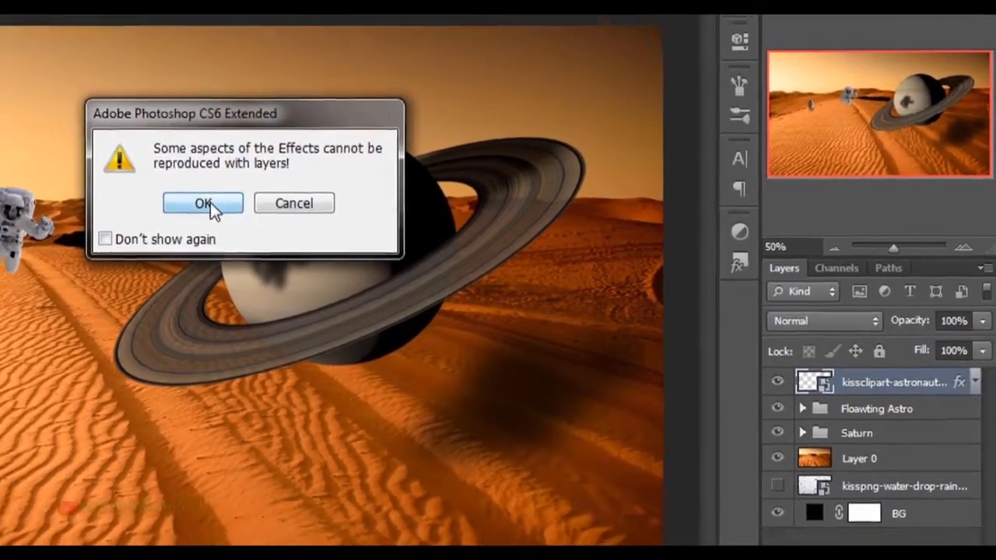
pyautogui.click(210, 202)
pyautogui.moveTo(204, 285); pyautogui.dragTo(206, 305)
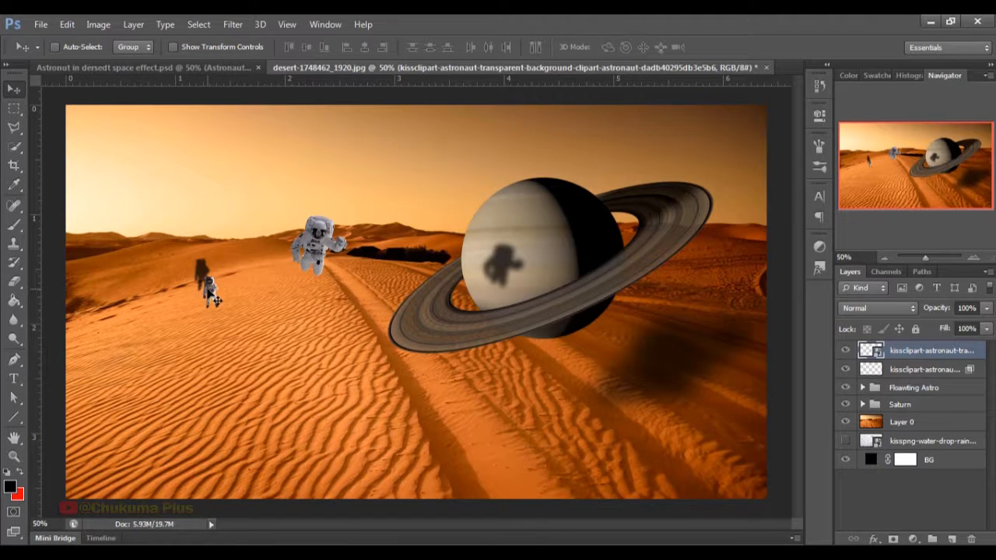
pyautogui.hotkey('ctrl', 'z')
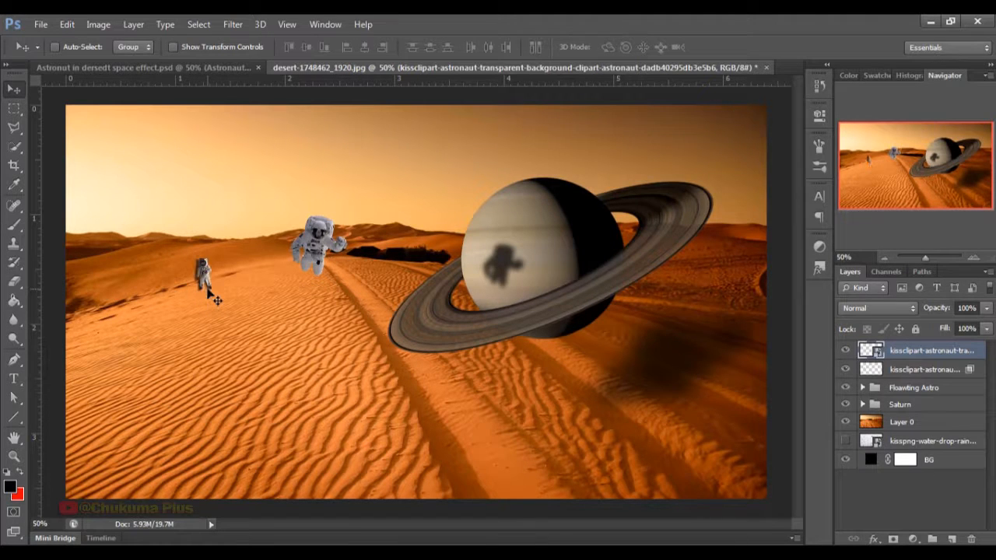
# Rotate the standing astronaut's separated shadow to lie on the sand and position it beside the astronaut's feet.
pyautogui.click(916, 371)
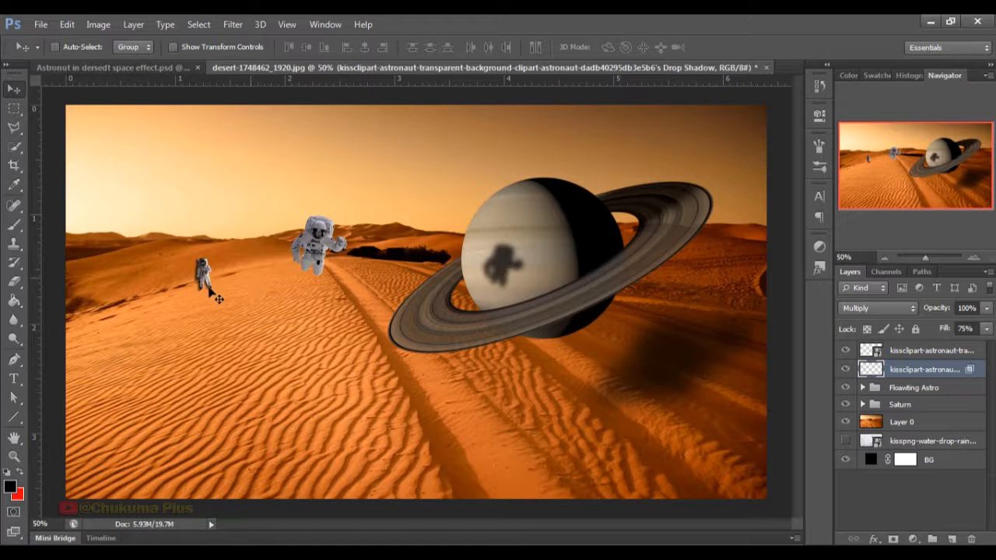
pyautogui.moveTo(201, 280); pyautogui.dragTo(221, 280)
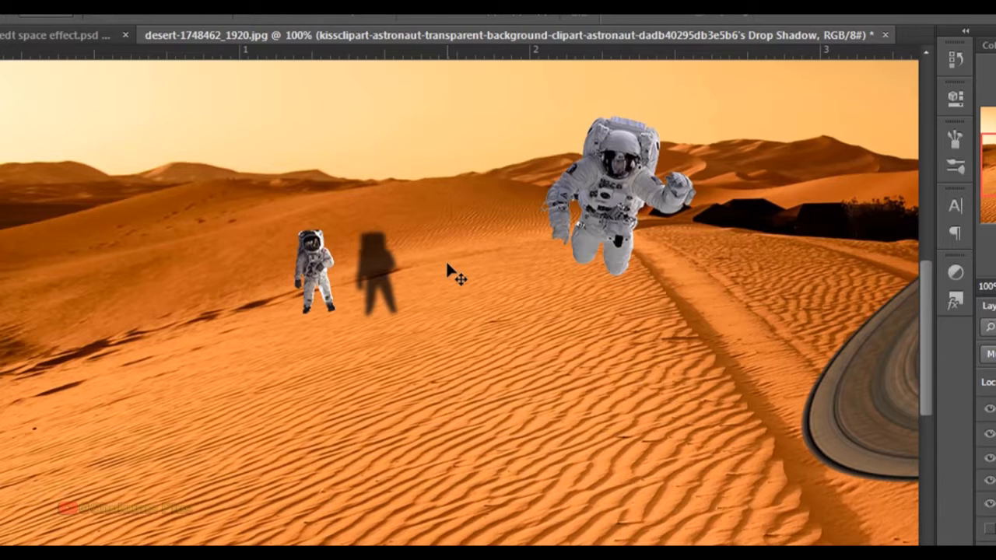
pyautogui.hotkey('ctrl', 't')
pyautogui.moveTo(455, 251); pyautogui.dragTo(435, 405)
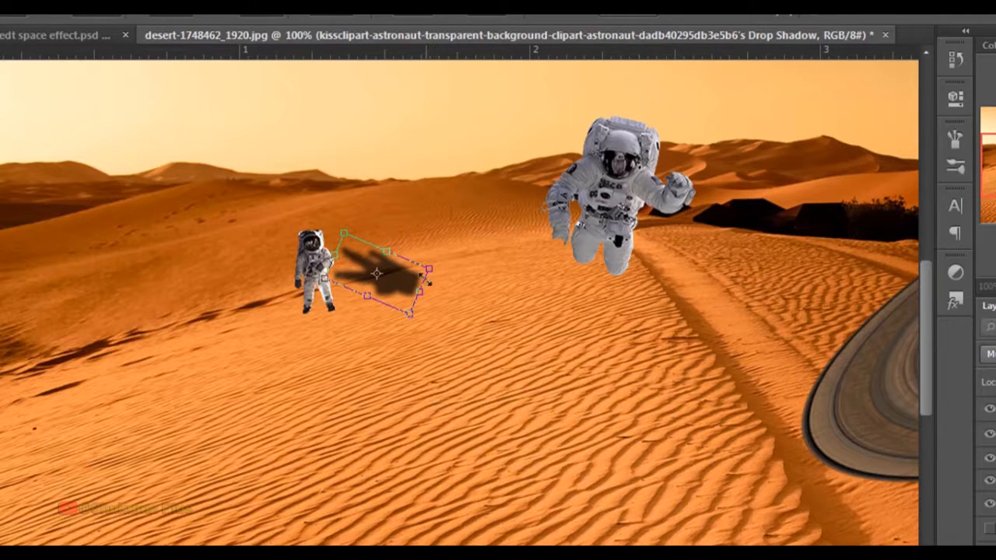
pyautogui.moveTo(410, 292); pyautogui.dragTo(396, 352)
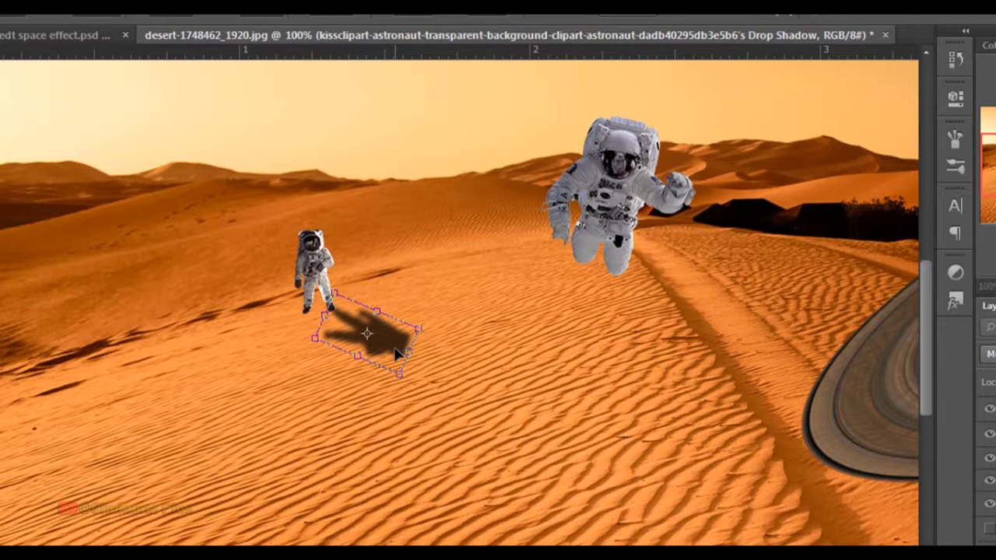
# Warp the standing astronaut's shadow so its legs meet the astronaut's boots on the dune.
pyautogui.rightClick(396, 352)
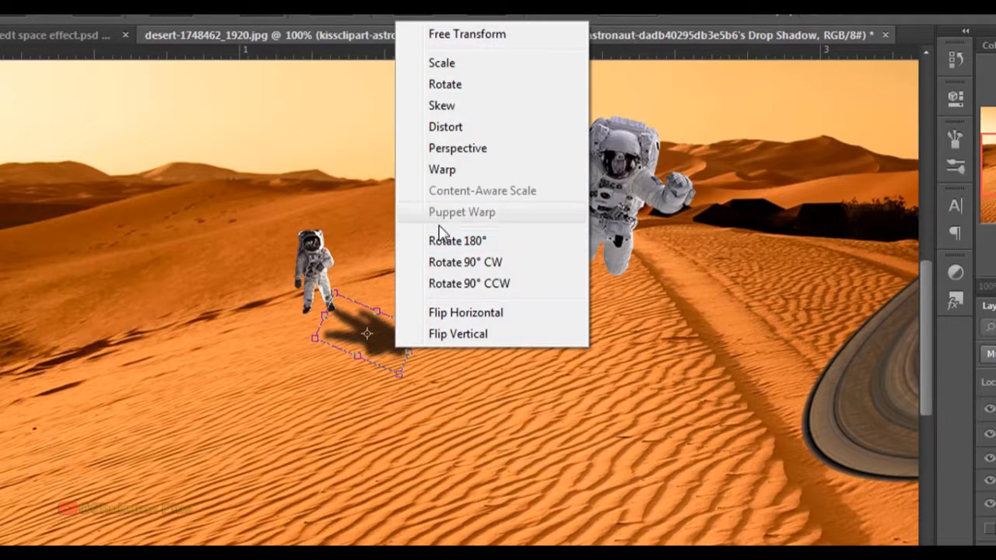
pyautogui.click(441, 170)
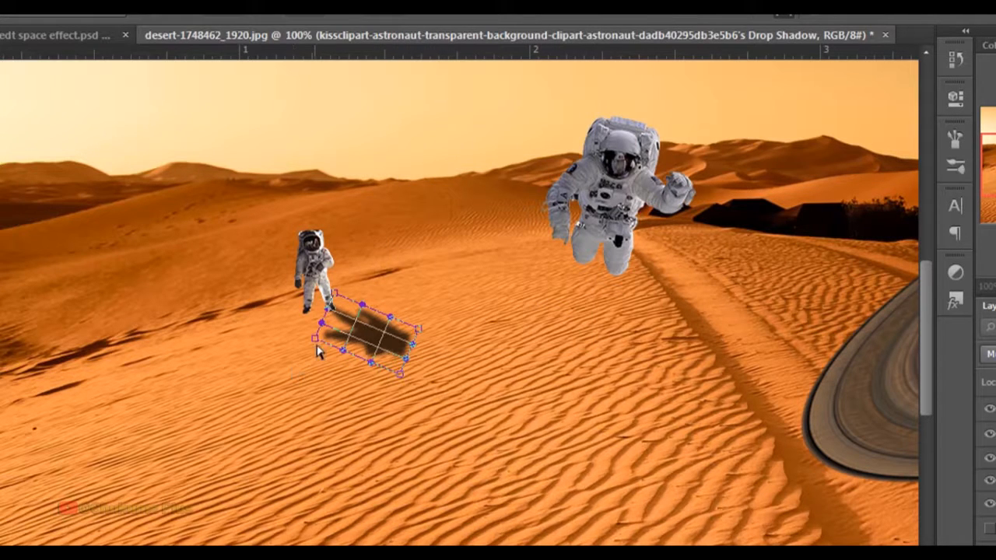
pyautogui.moveTo(322, 342); pyautogui.dragTo(279, 301)
pyautogui.press('Return')
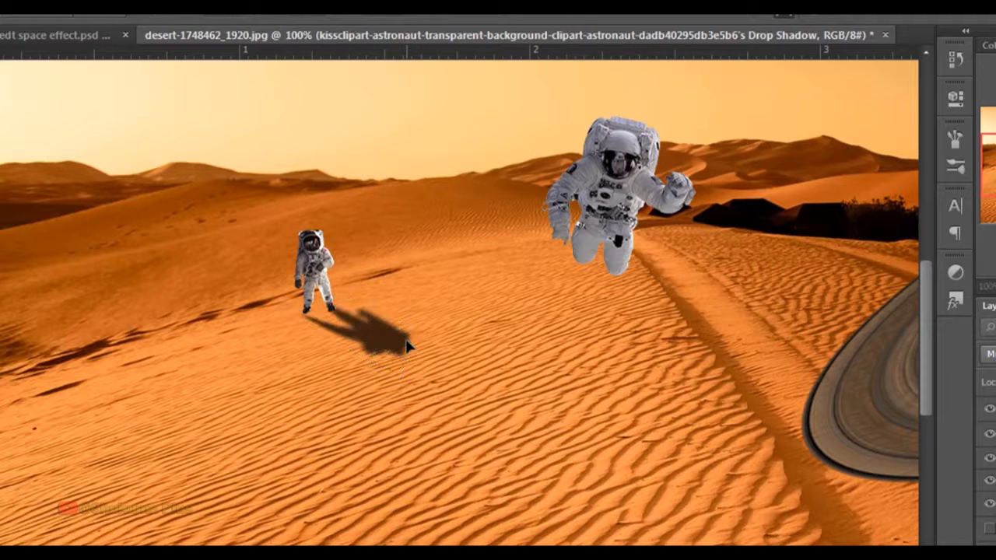
# Stretch the standing astronaut's shadow horizontally across the sand and warp its ends to realign it with the feet.
pyautogui.hotkey('ctrl', 't')
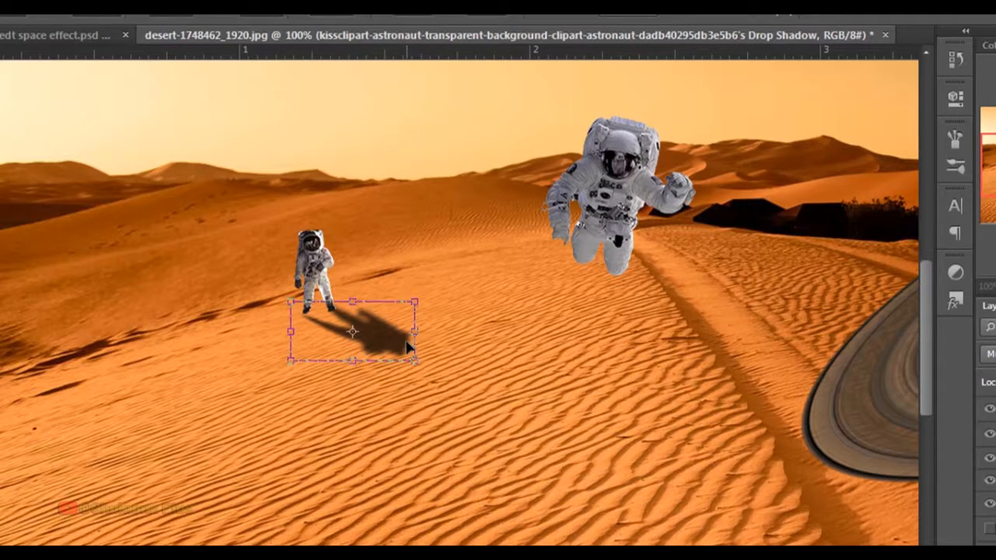
pyautogui.moveTo(414, 331); pyautogui.dragTo(436, 345)
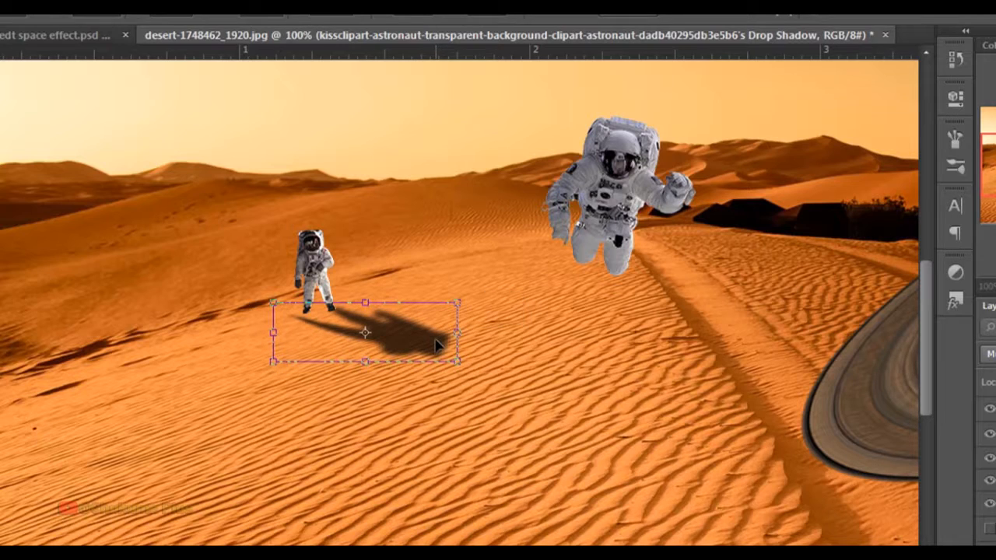
pyautogui.rightClick(436, 346)
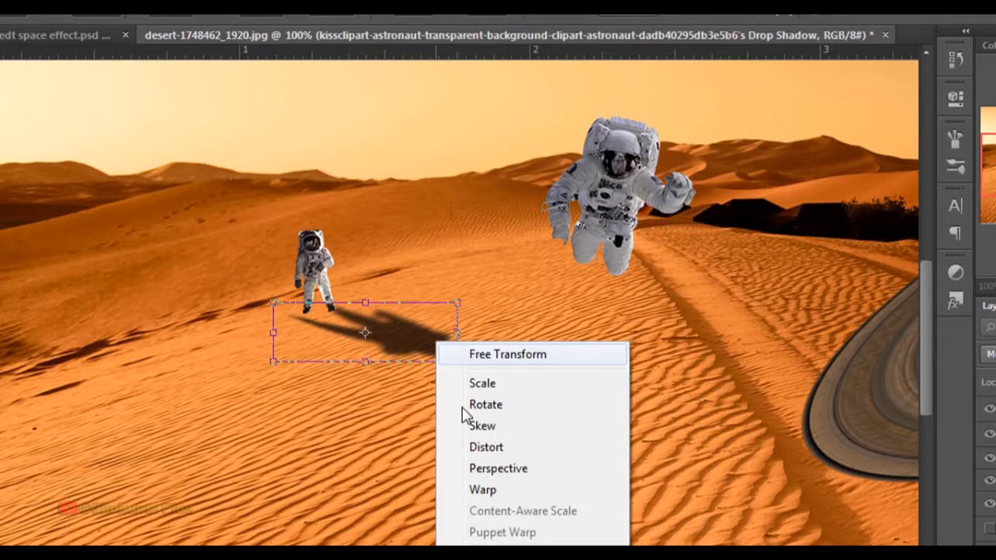
pyautogui.click(472, 490)
pyautogui.moveTo(276, 328); pyautogui.dragTo(307, 323)
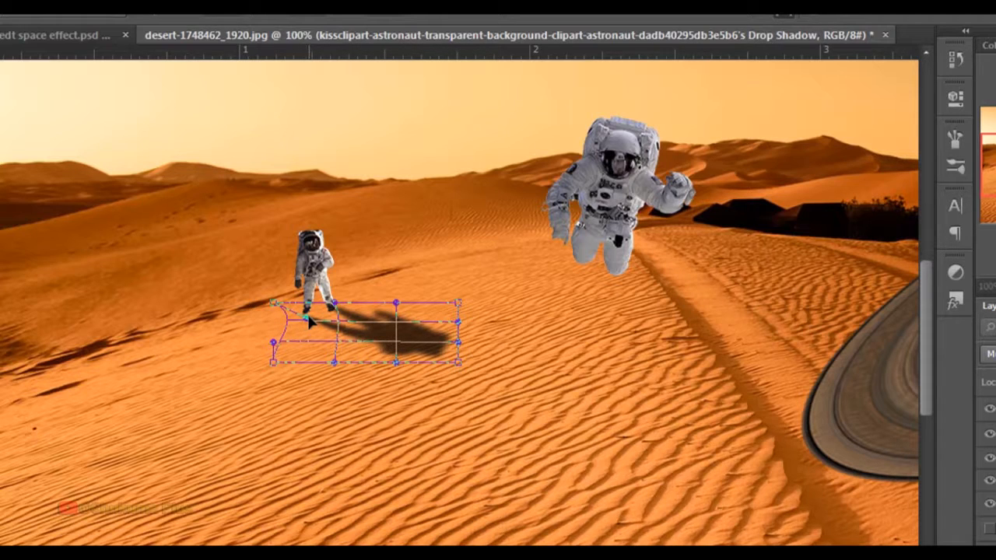
pyautogui.moveTo(456, 340); pyautogui.dragTo(474, 342)
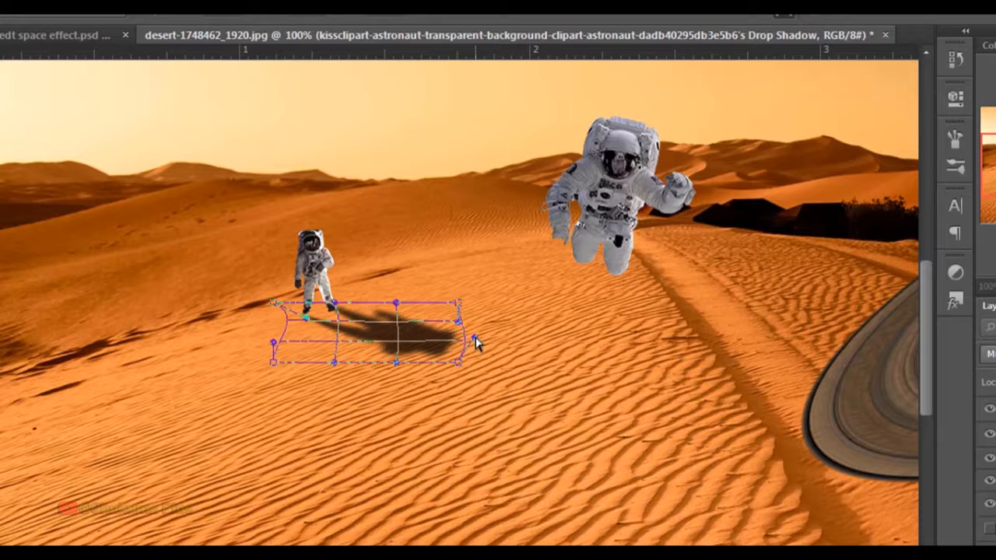
pyautogui.press('Return')
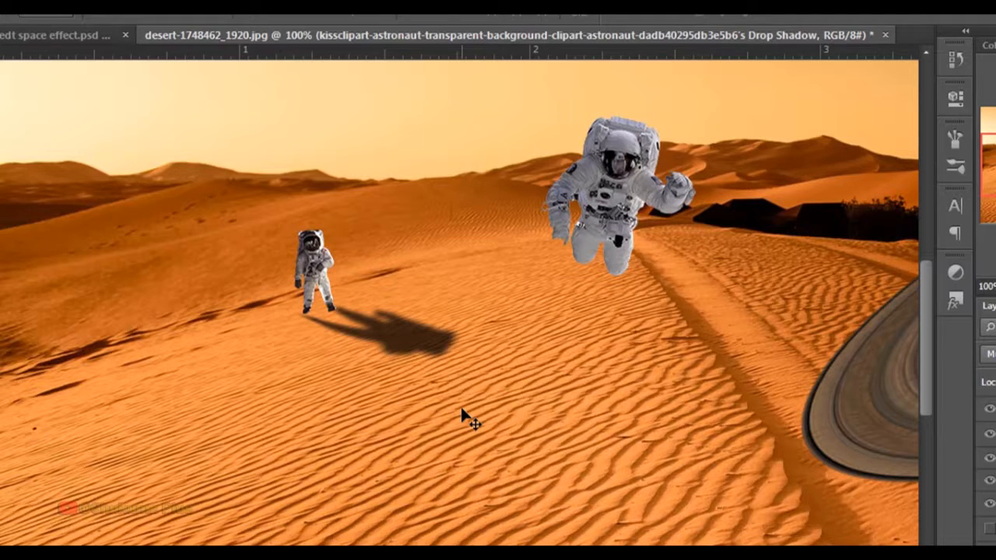
# Show the water-drop layer directly above the desert photo layer and blend it with Linear Burn.
pyautogui.hotkey('ctrl', '-')
pyautogui.hotkey('ctrl', '-')
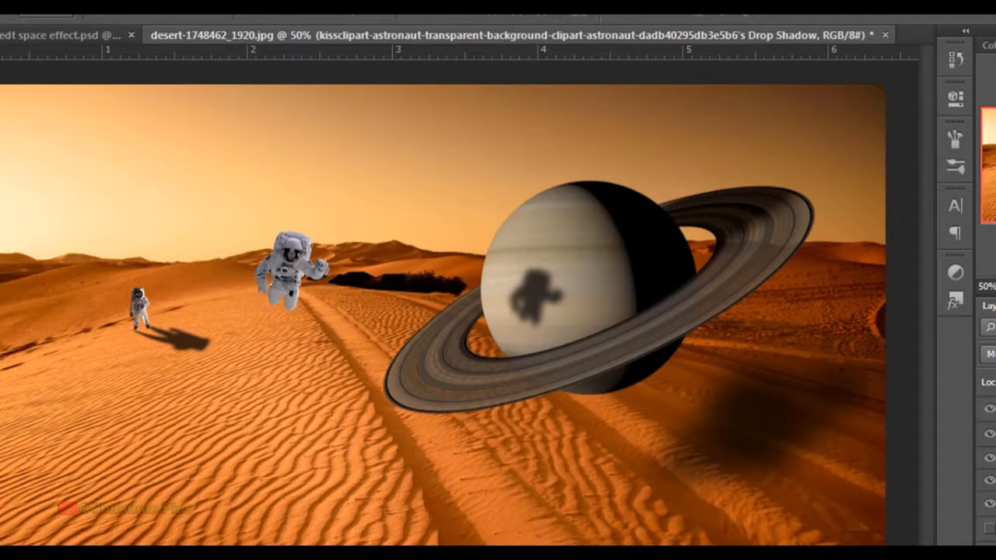
pyautogui.click(989, 529)
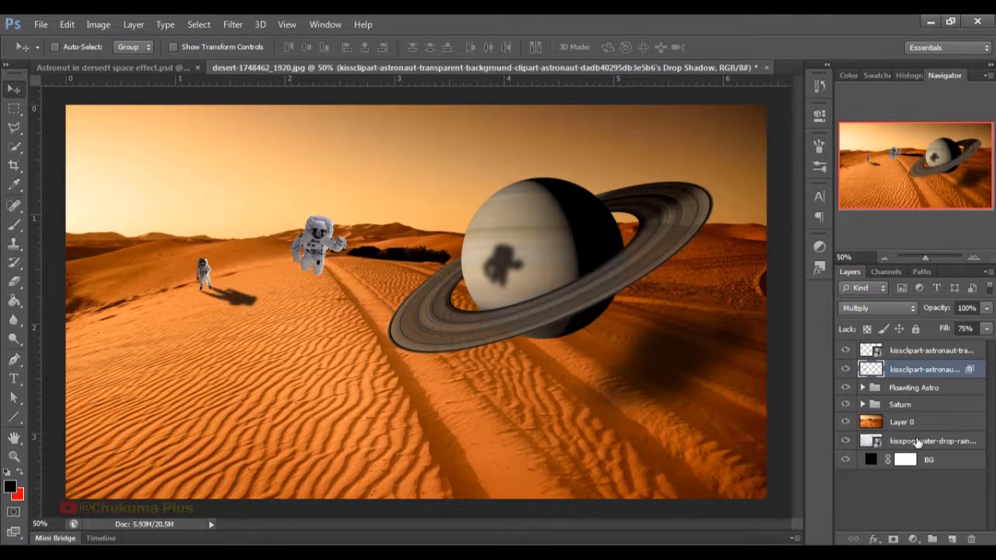
pyautogui.click(902, 441)
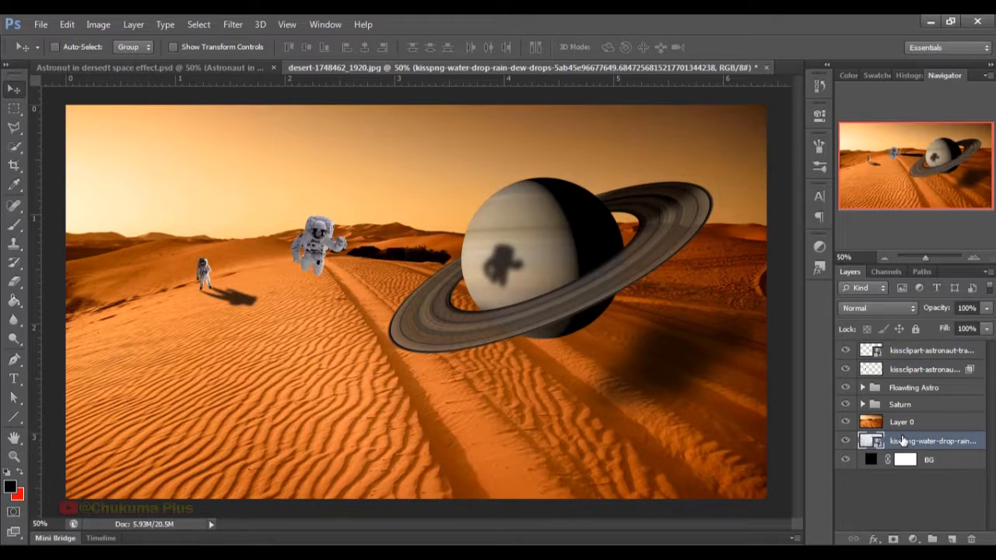
pyautogui.moveTo(902, 441); pyautogui.dragTo(895, 415)
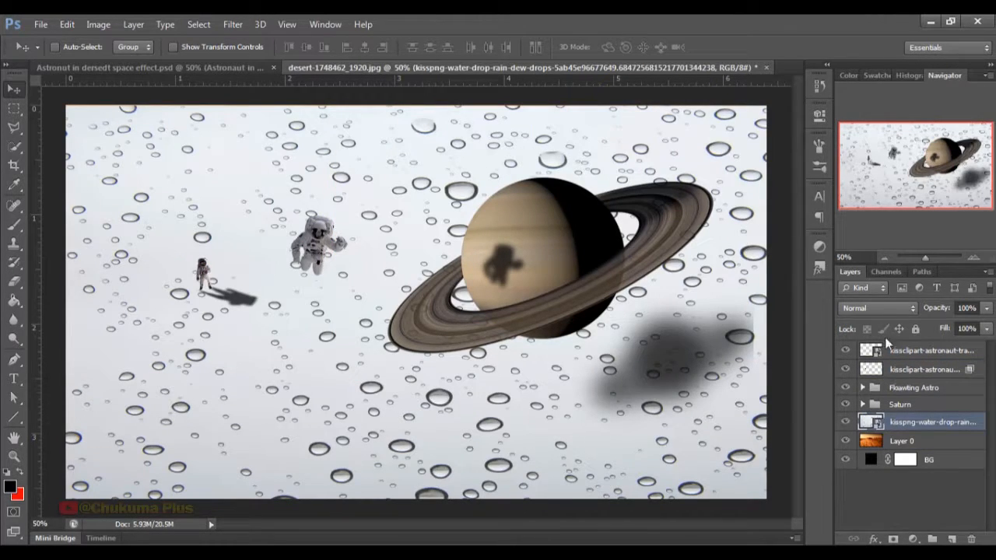
pyautogui.click(876, 311)
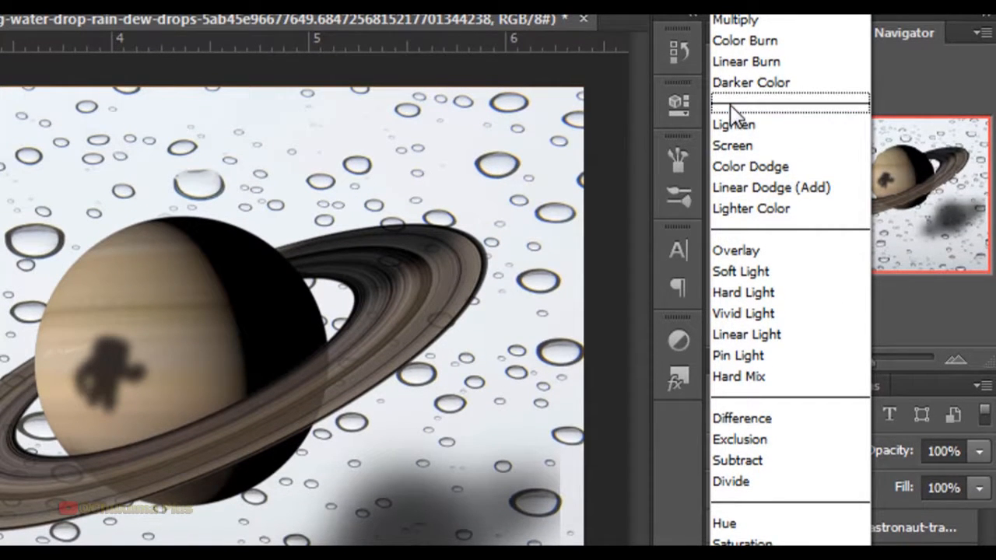
pyautogui.click(735, 62)
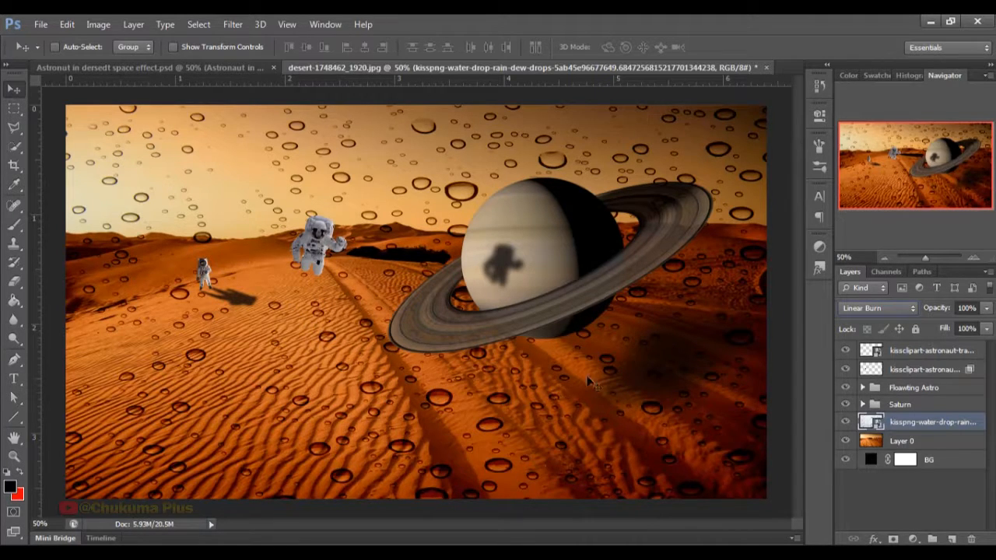
# Add a Color Lookup adjustment layer above all layers using the Bleach Bypass.look 3D LUT.
pyautogui.click(911, 350)
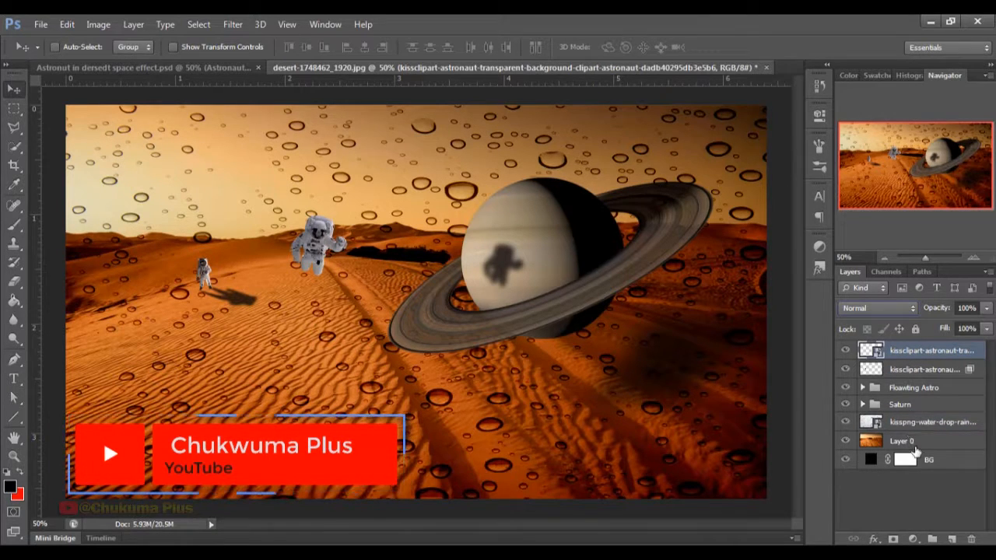
pyautogui.click(914, 537)
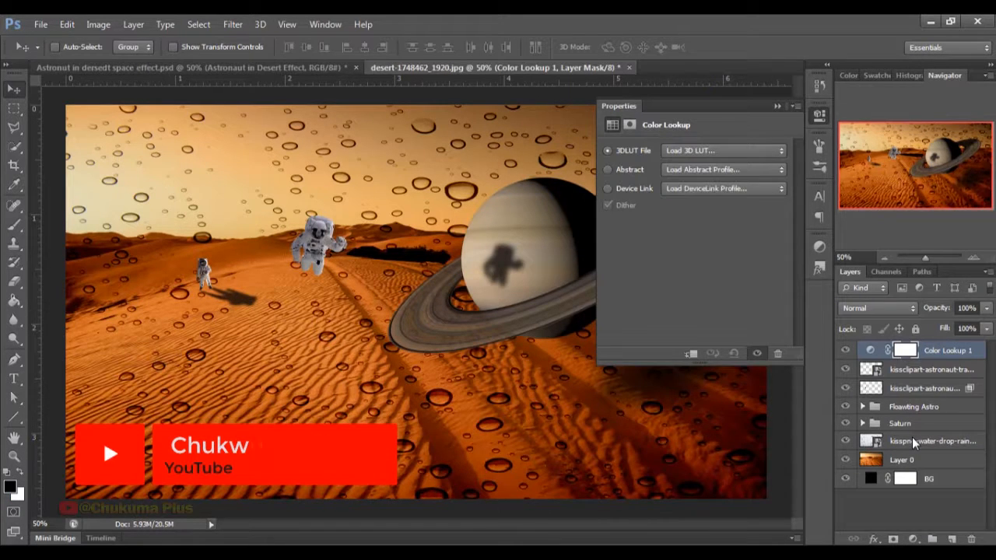
pyautogui.click(711, 153)
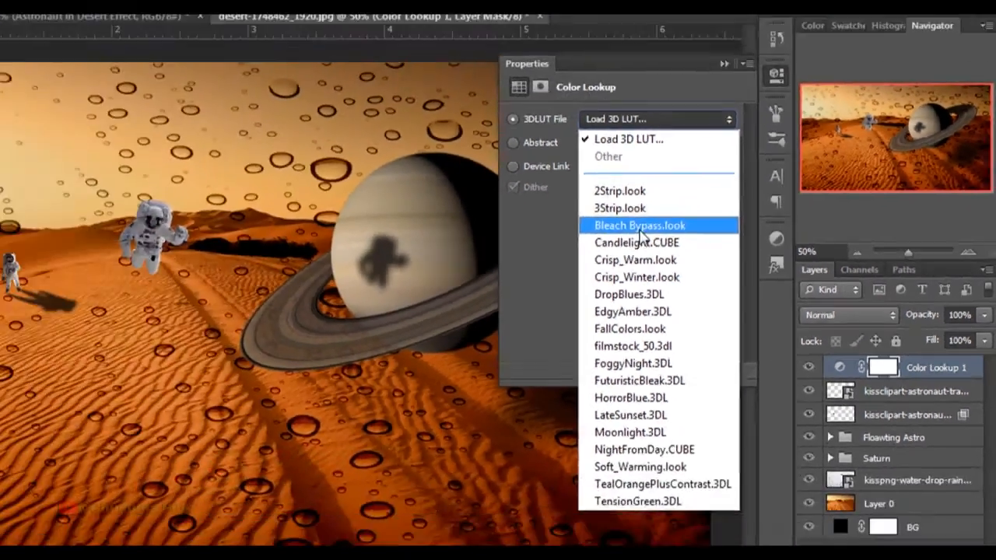
pyautogui.click(375, 194)
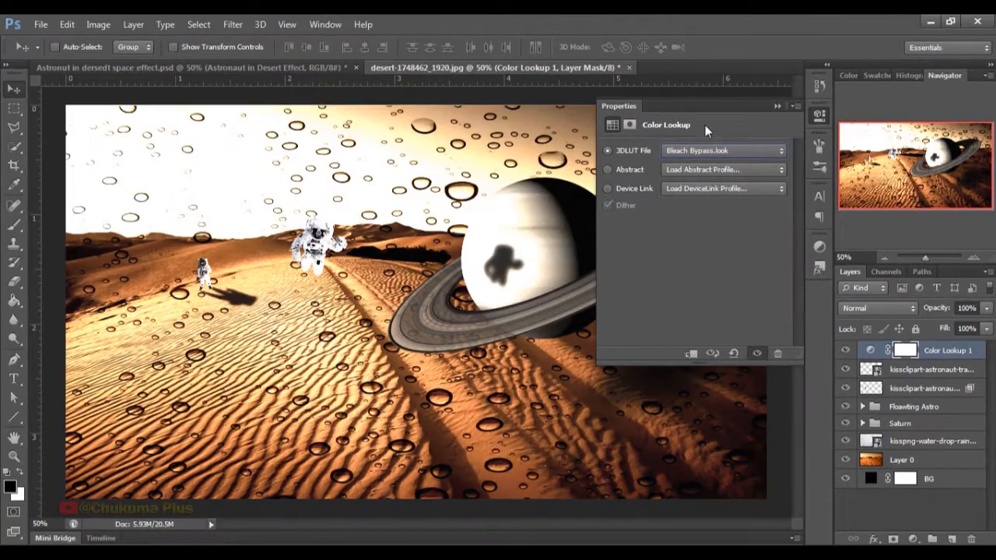
pyautogui.click(775, 106)
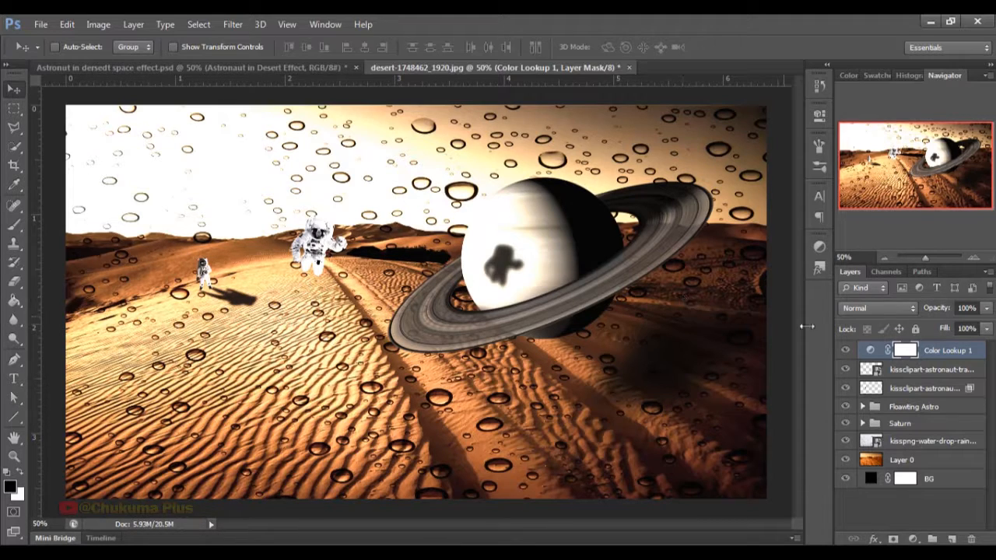
# Hide the Color Lookup layer and fill a new layer above the standing astronaut with black.
pyautogui.click(844, 350)
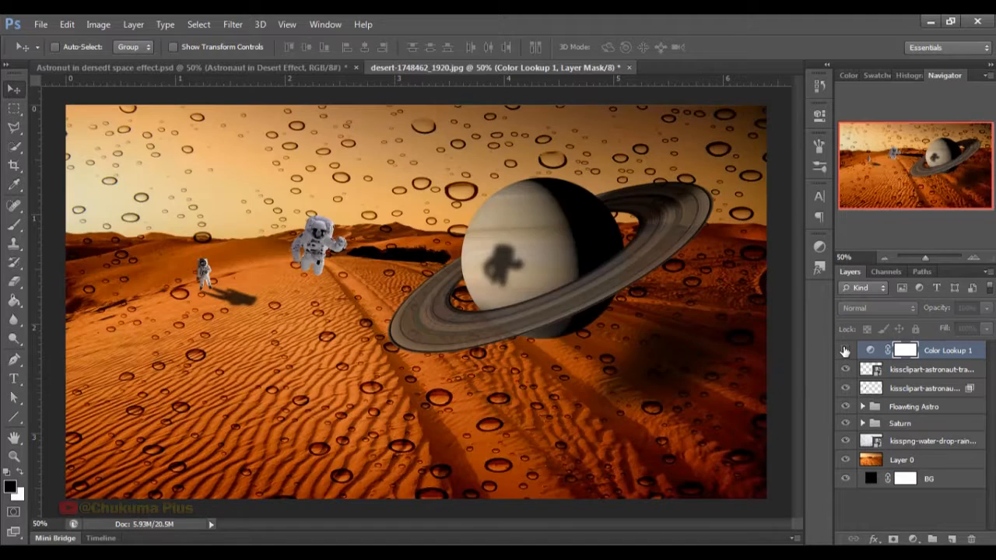
pyautogui.click(931, 463)
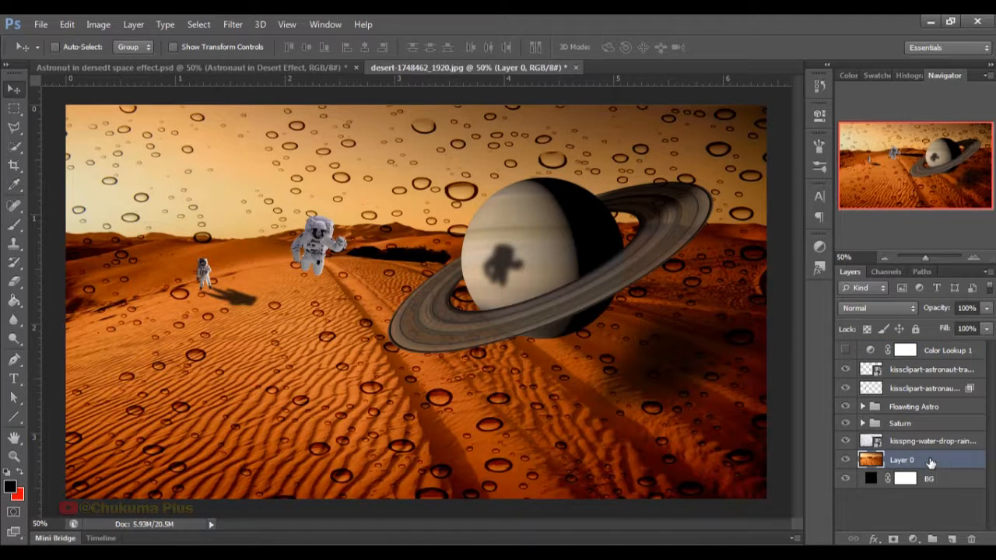
pyautogui.click(914, 369)
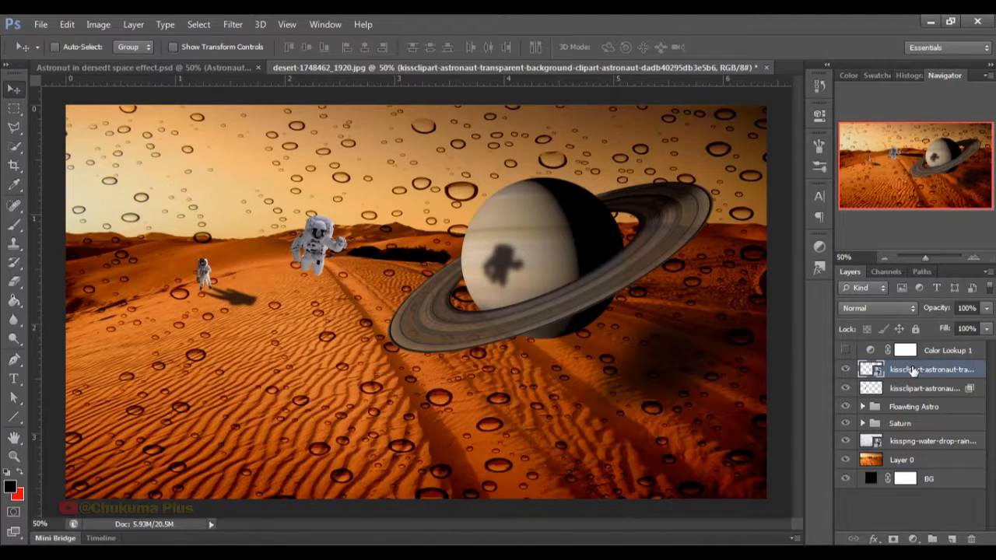
pyautogui.click(952, 539)
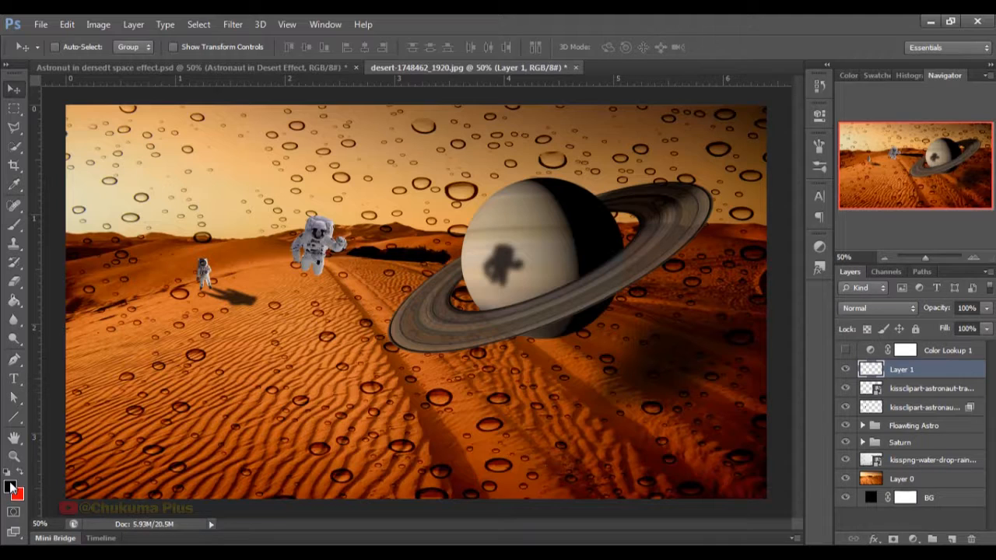
pyautogui.click(14, 301)
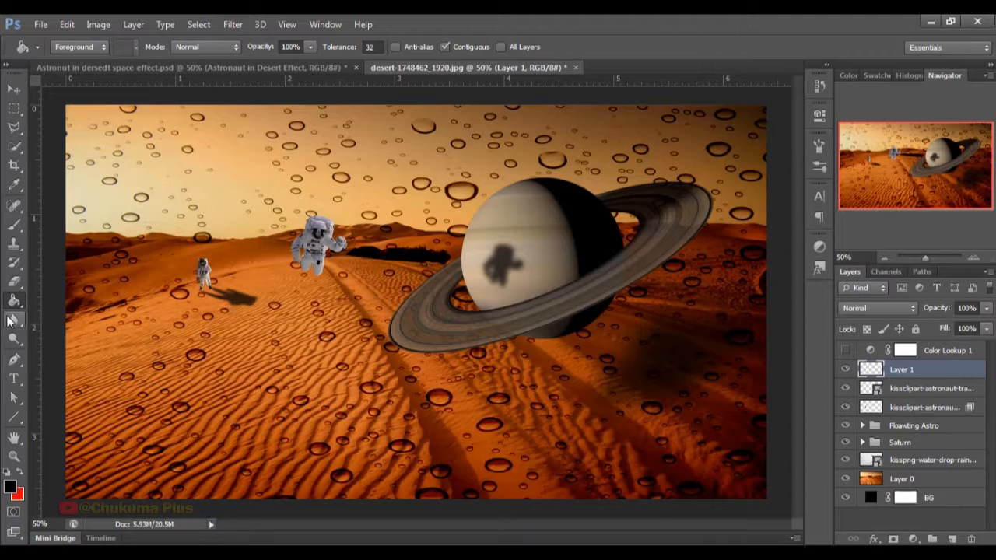
pyautogui.click(245, 357)
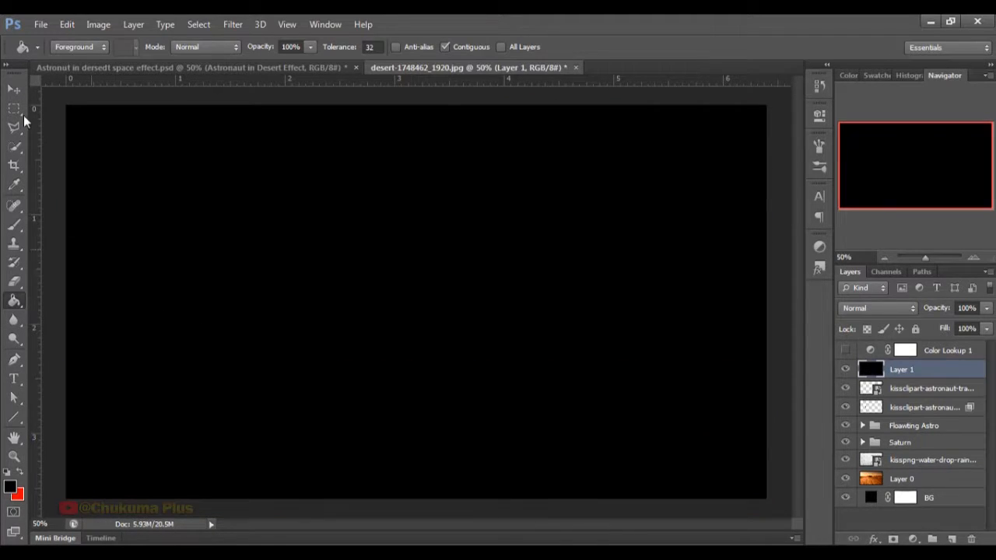
pyautogui.click(14, 89)
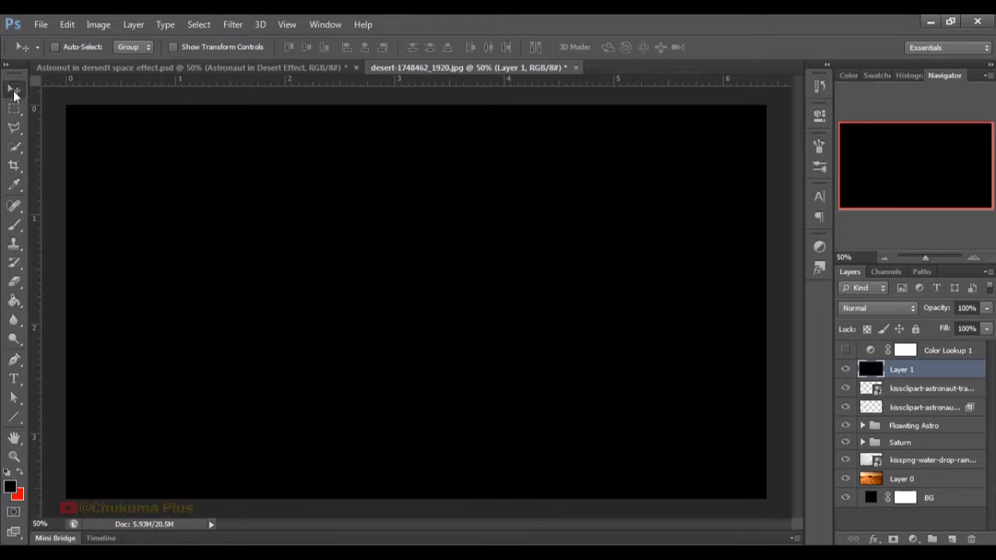
# Render a 50-300mm Zoom lens flare at 141% brightness on the black layer.
pyautogui.click(232, 24)
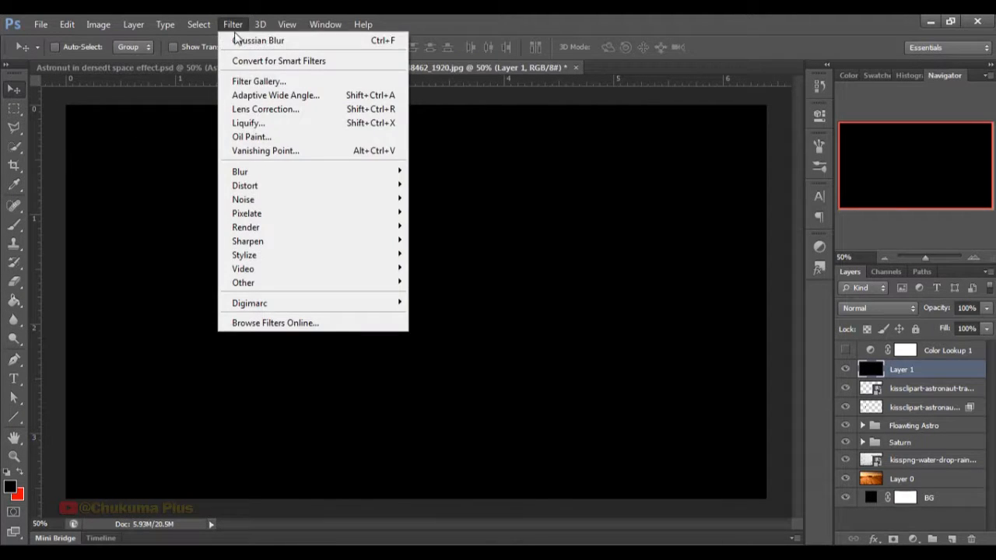
pyautogui.moveTo(309, 226)
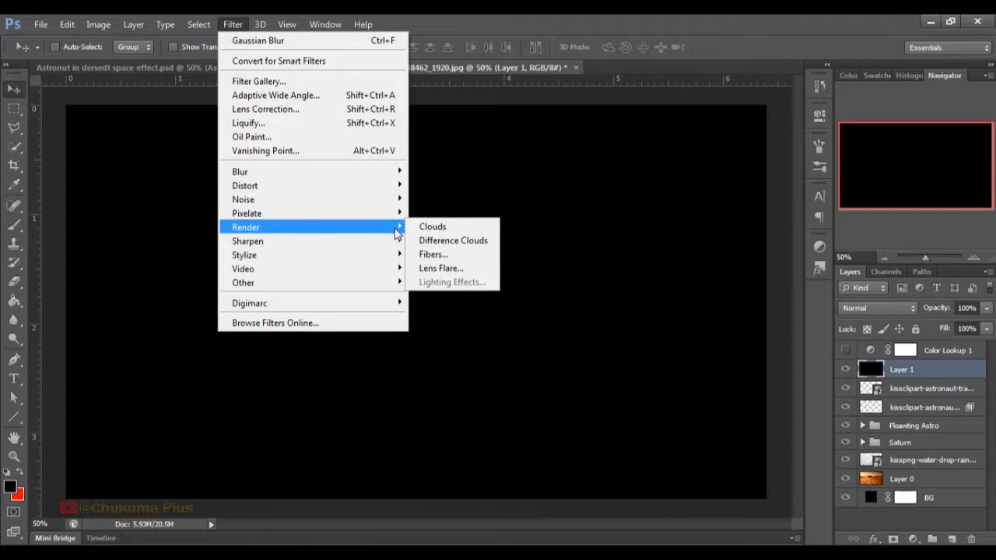
pyautogui.click(424, 268)
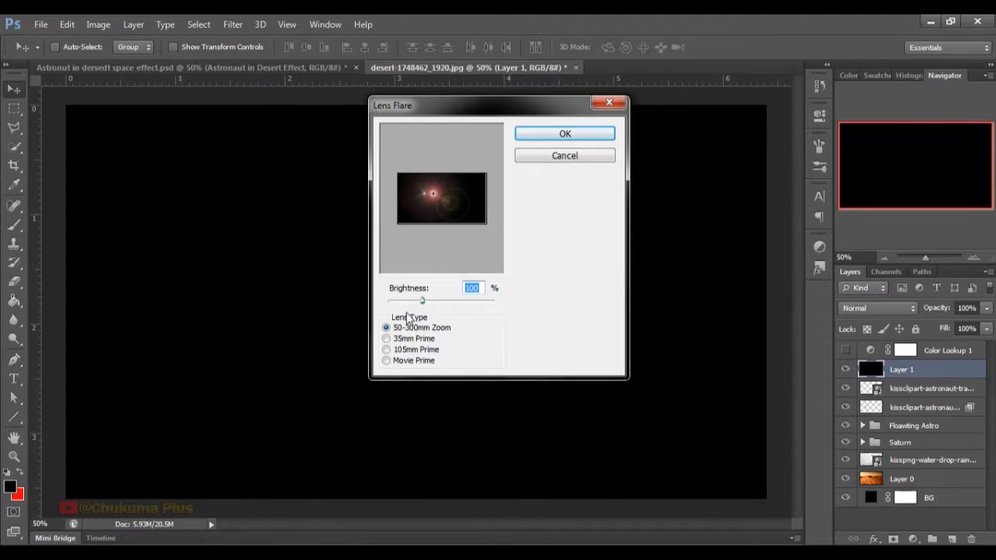
pyautogui.moveTo(426, 302); pyautogui.dragTo(438, 302)
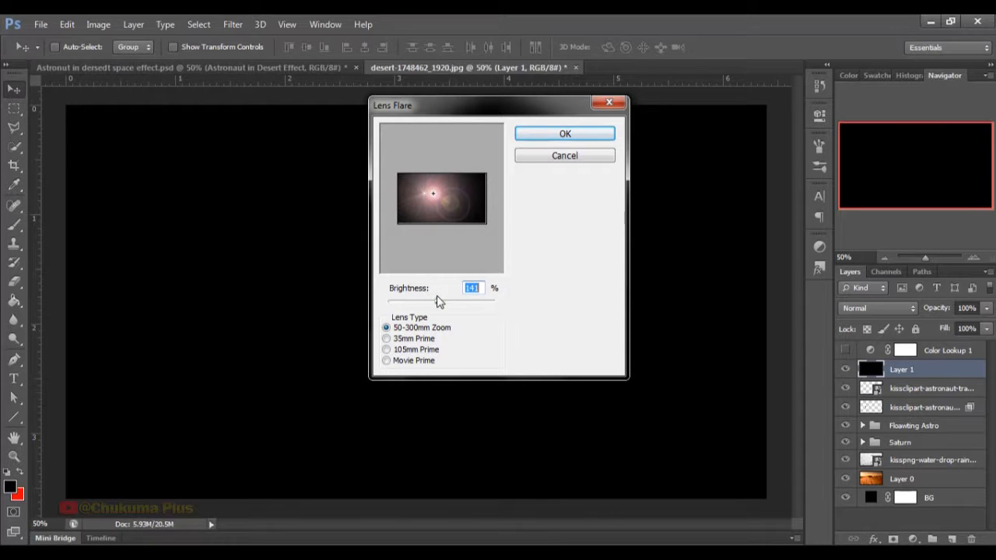
pyautogui.click(529, 134)
# Blend the lens flare layer with Screen and move its bright centre to the upper-left corner of the sky.
pyautogui.moveTo(482, 288)
pyautogui.mouseDown()
pyautogui.moveTo(469, 289)
pyautogui.moveTo(484, 294)
pyautogui.mouseUp()
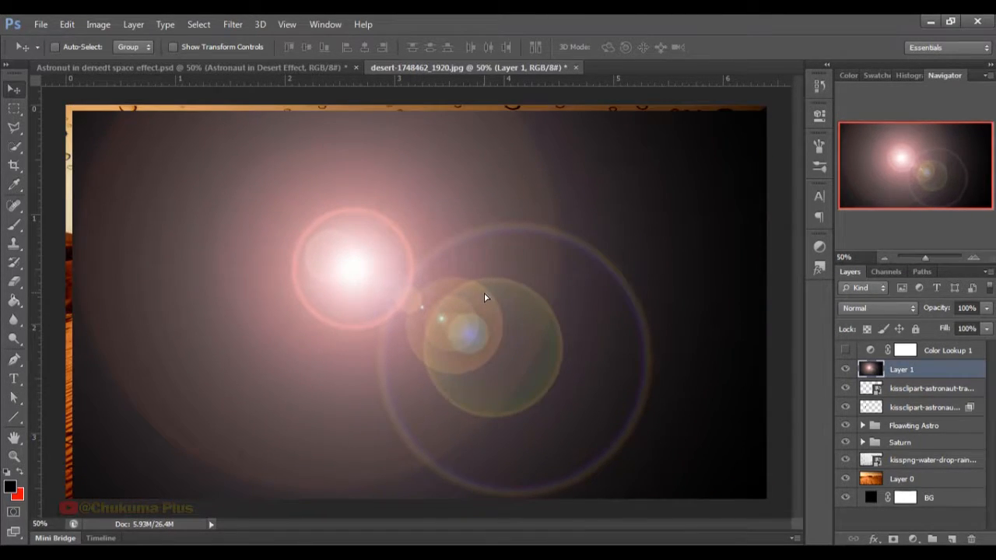
pyautogui.click(851, 309)
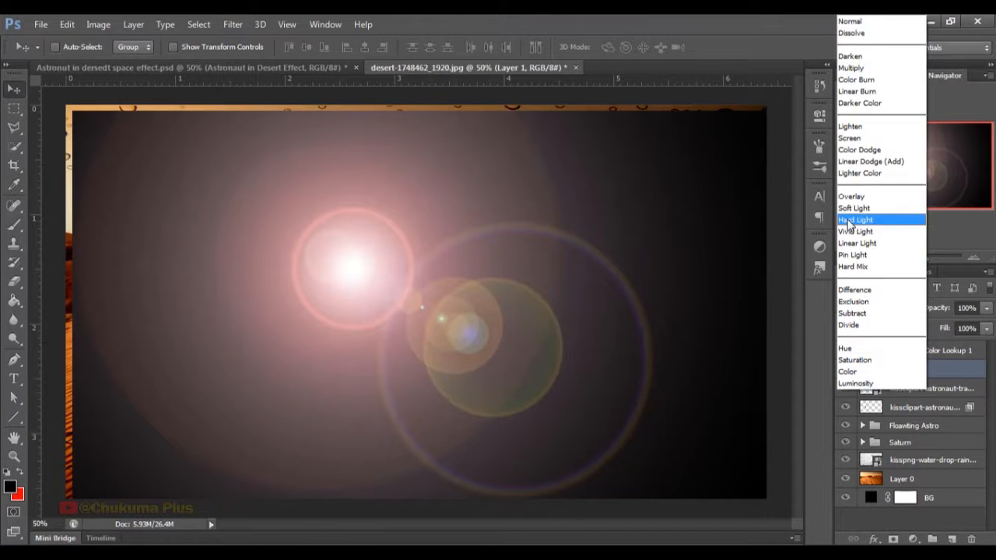
pyautogui.click(852, 138)
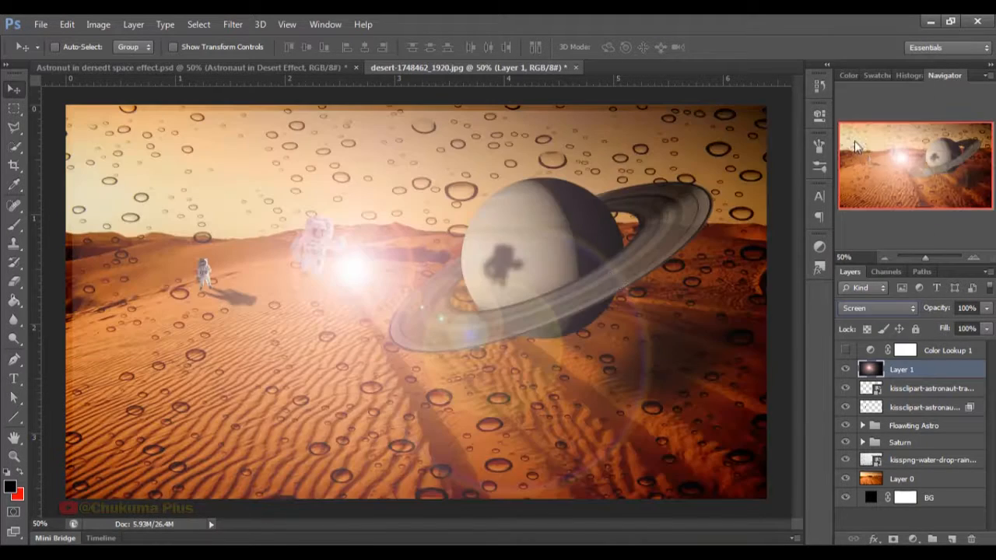
pyautogui.moveTo(361, 306); pyautogui.dragTo(244, 227)
pyautogui.moveTo(182, 192); pyautogui.dragTo(93, 168)
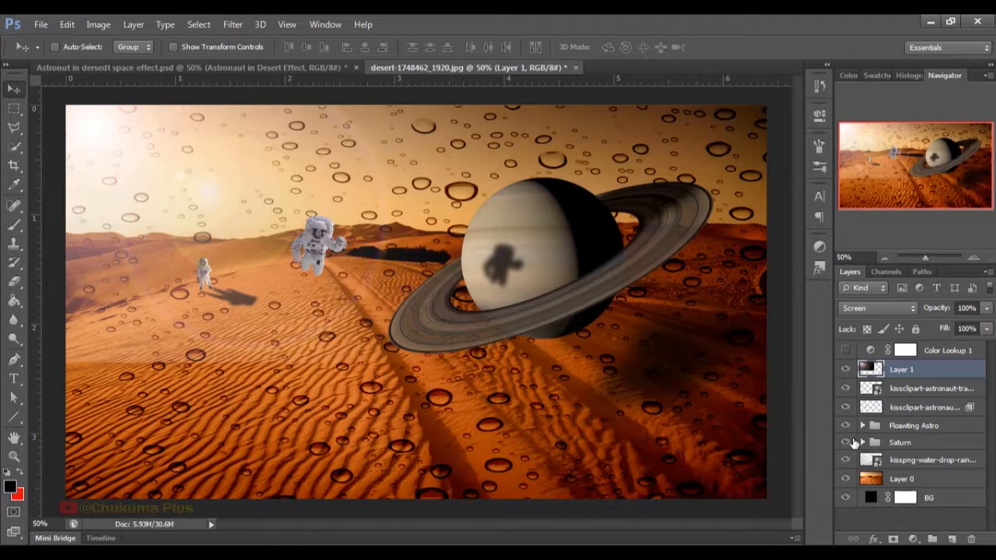
# Add a mask to the lens flare layer and paint black with a soft brush over the flare's hard lower and right edges.
pyautogui.click(893, 539)
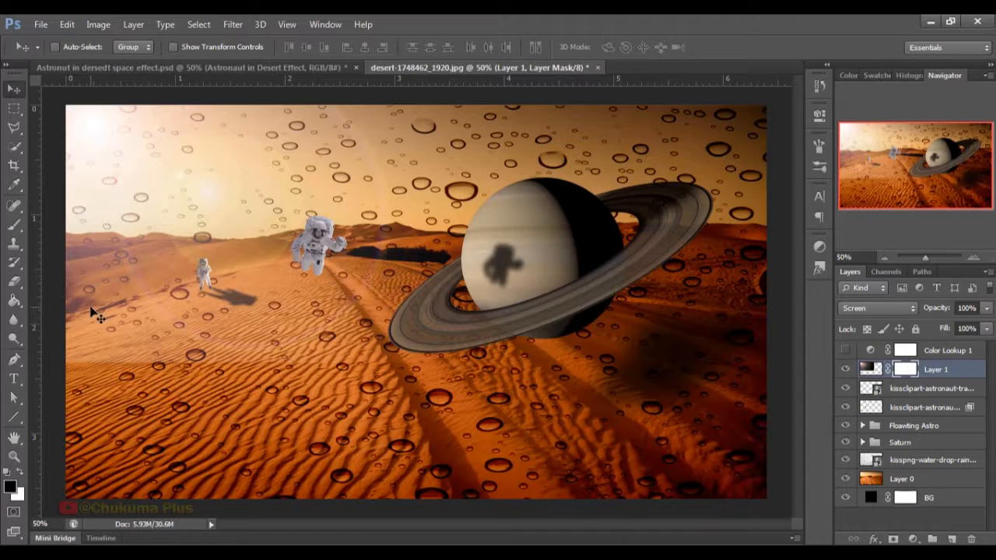
pyautogui.click(14, 224)
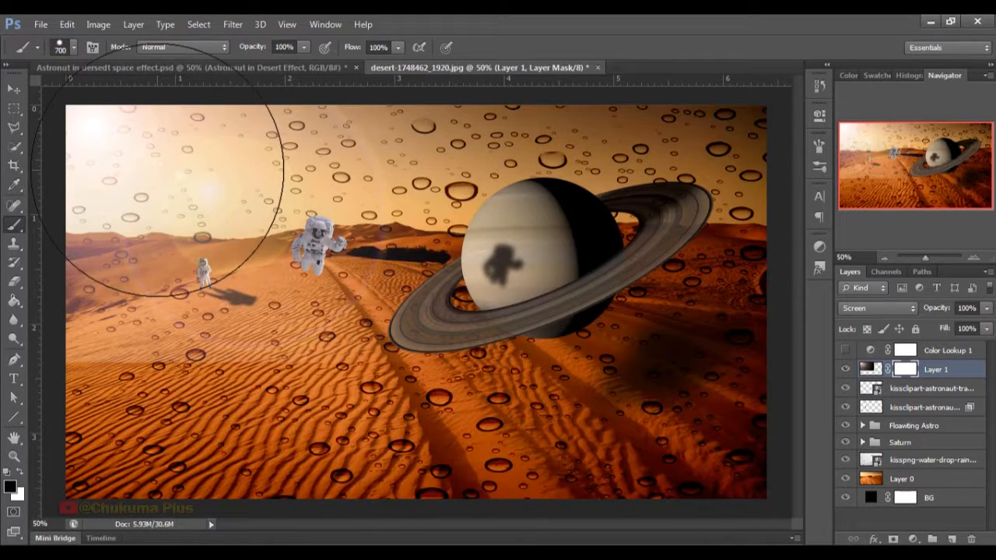
pyautogui.click(74, 47)
pyautogui.moveTo(160, 124); pyautogui.dragTo(6, 123)
pyautogui.click(74, 44)
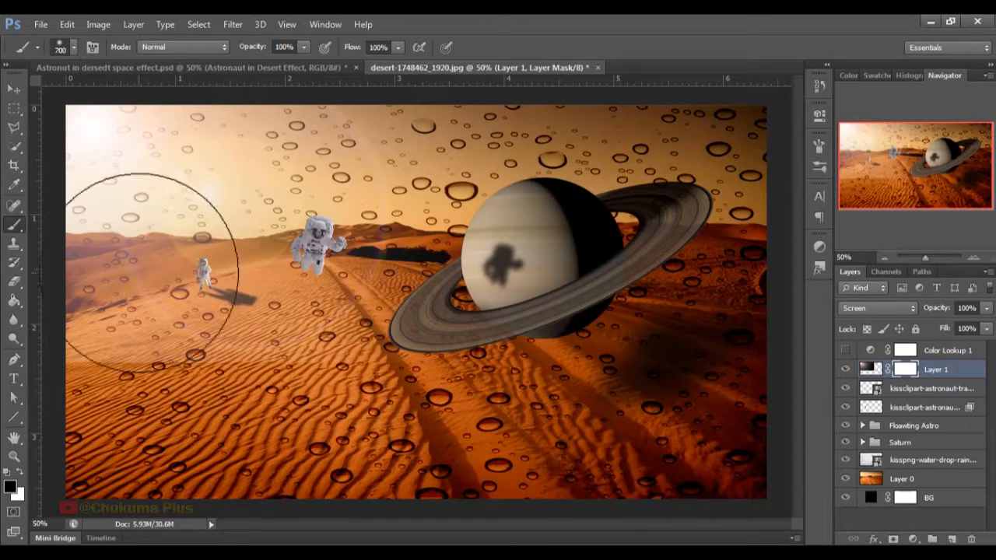
pyautogui.moveTo(146, 380)
pyautogui.mouseDown()
pyautogui.moveTo(125, 389)
pyautogui.moveTo(152, 385)
pyautogui.moveTo(225, 409)
pyautogui.moveTo(244, 394)
pyautogui.mouseUp()
pyautogui.moveTo(319, 395)
pyautogui.mouseDown()
pyautogui.moveTo(442, 370)
pyautogui.moveTo(473, 322)
pyautogui.moveTo(488, 249)
pyautogui.moveTo(479, 208)
pyautogui.mouseUp()
pyautogui.moveTo(476, 145)
pyautogui.mouseDown()
pyautogui.moveTo(502, 256)
pyautogui.moveTo(465, 309)
pyautogui.mouseUp()
# Show the Color Lookup layer and shift the masked lens flare further toward the upper-left corner of the scene.
pyautogui.press('v')
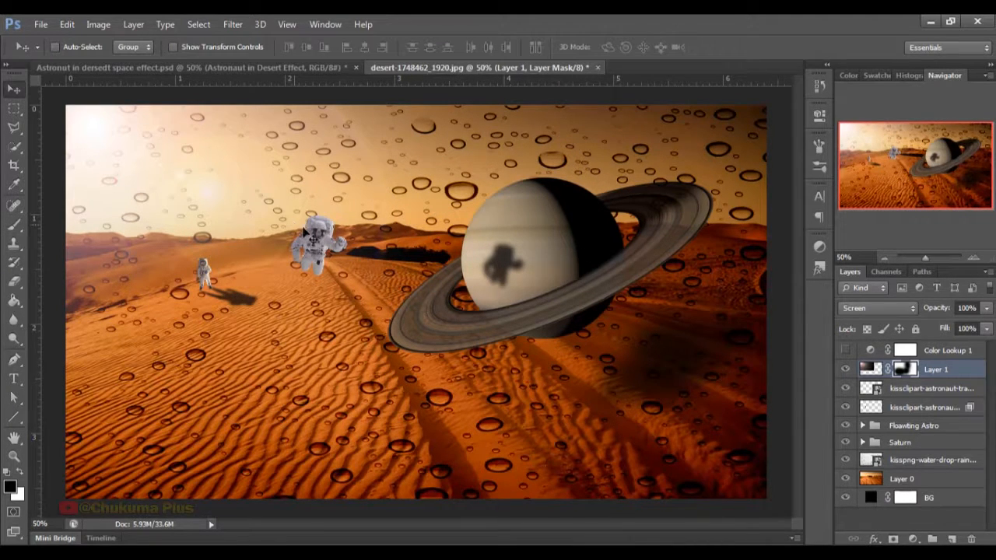
pyautogui.moveTo(294, 264)
pyautogui.mouseDown()
pyautogui.moveTo(271, 249)
pyautogui.moveTo(276, 260)
pyautogui.mouseUp()
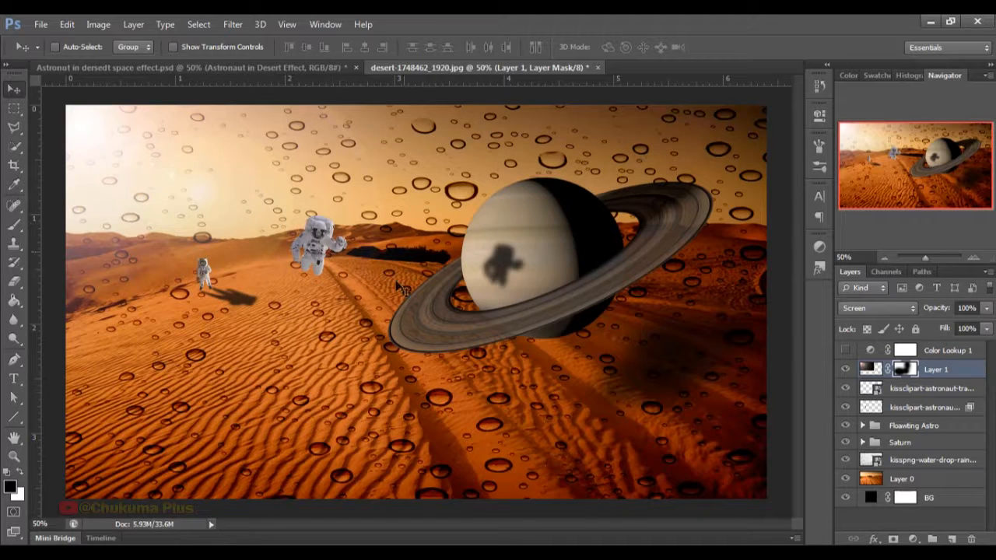
pyautogui.click(844, 351)
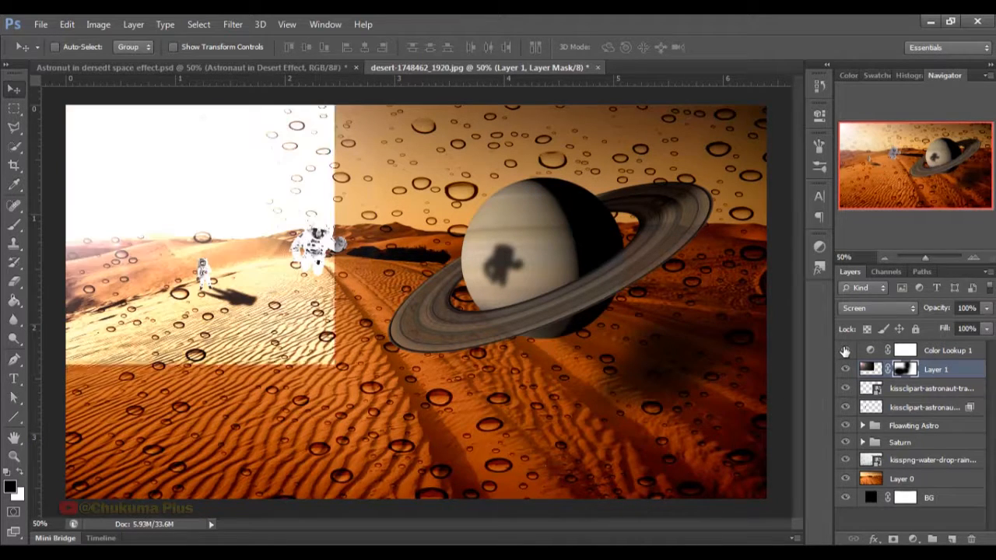
pyautogui.moveTo(261, 217); pyautogui.dragTo(218, 215)
pyautogui.moveTo(136, 159); pyautogui.dragTo(113, 164)
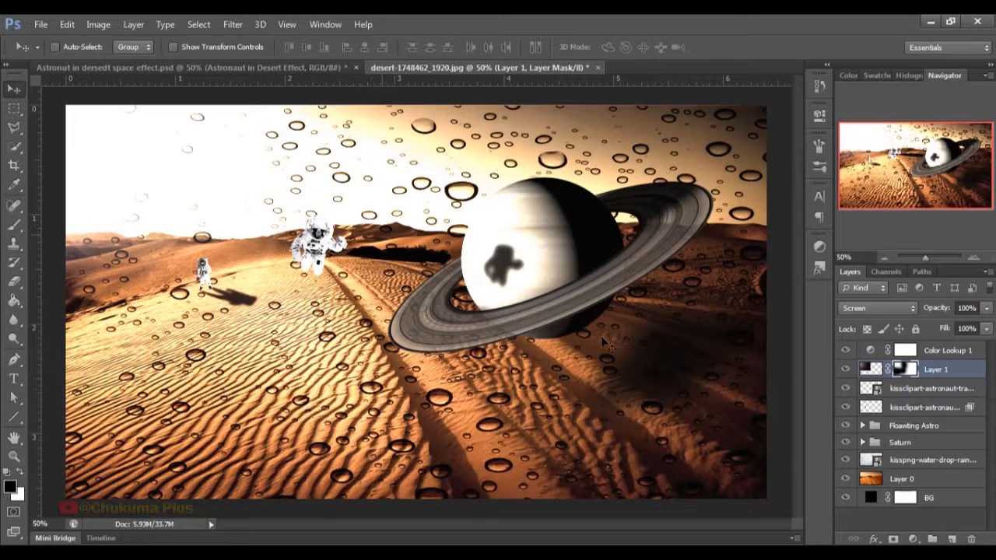
# Try the Candlelight.CUBE, Crisp_Winter.look and LateSunset.3DL 3D LUTs on the Color Lookup adjustment layer.
pyautogui.doubleClick(871, 350)
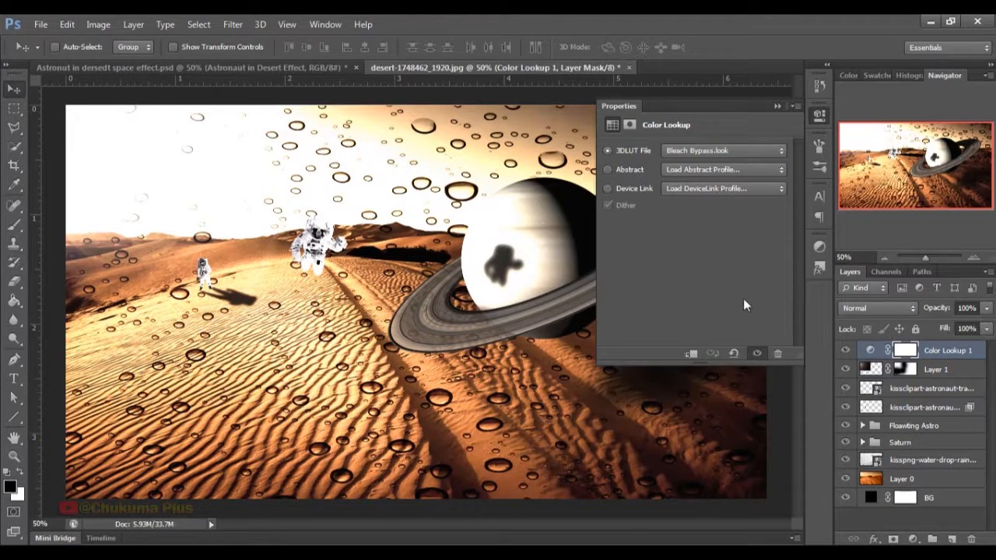
pyautogui.click(709, 152)
pyautogui.click(706, 250)
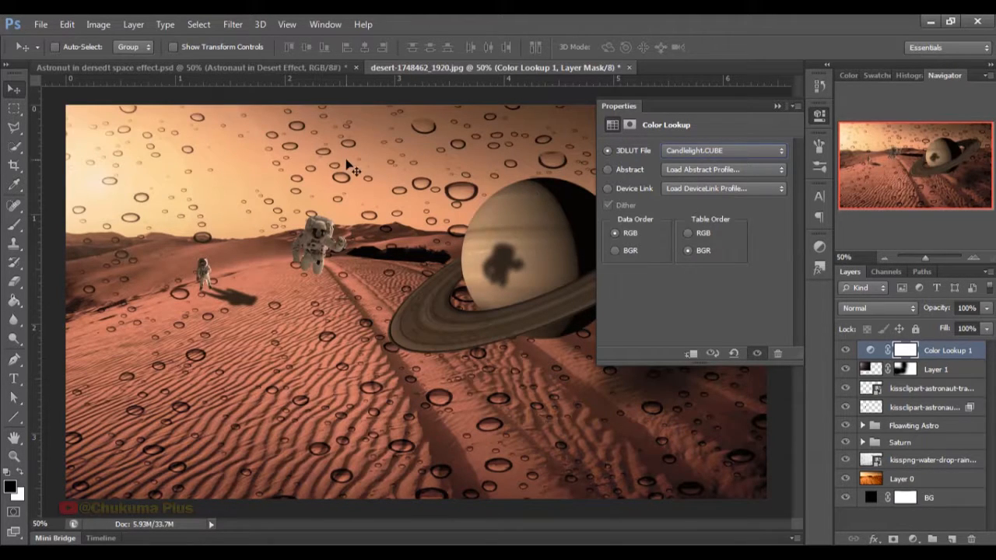
pyautogui.click(122, 160)
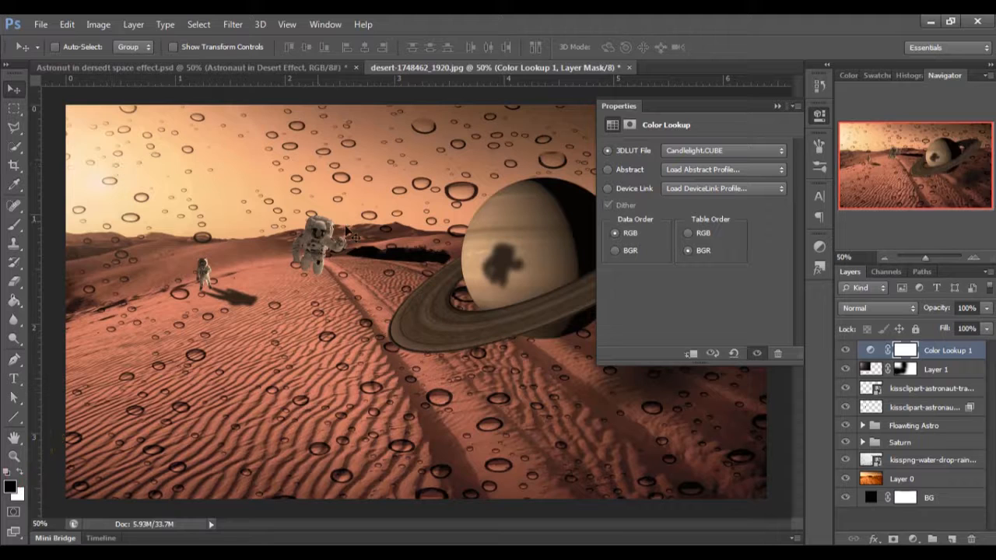
pyautogui.click(714, 154)
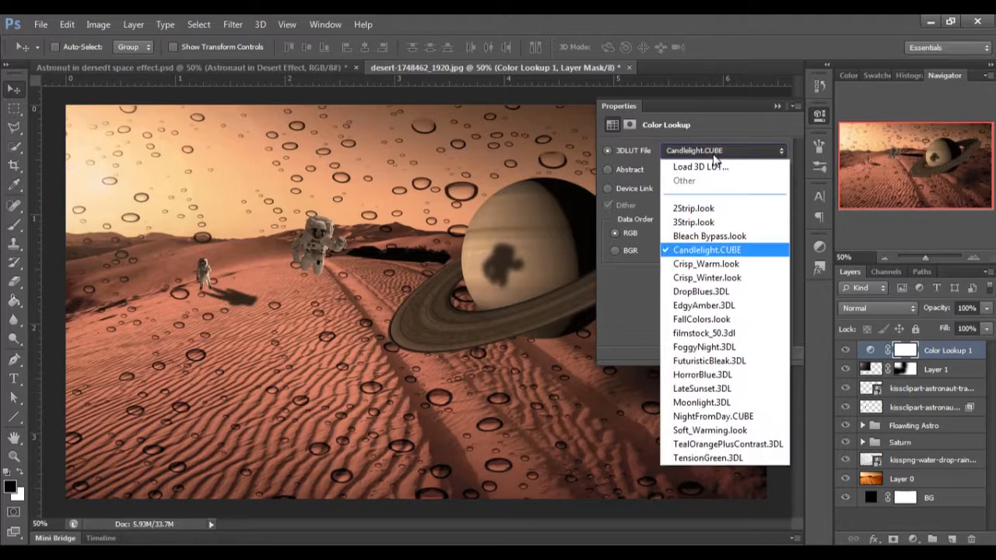
pyautogui.click(708, 277)
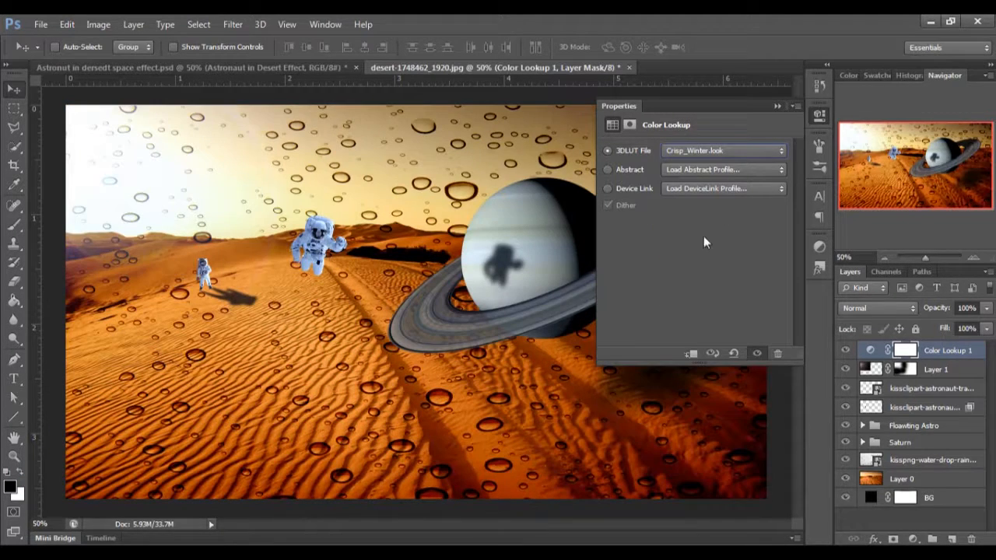
pyautogui.click(688, 152)
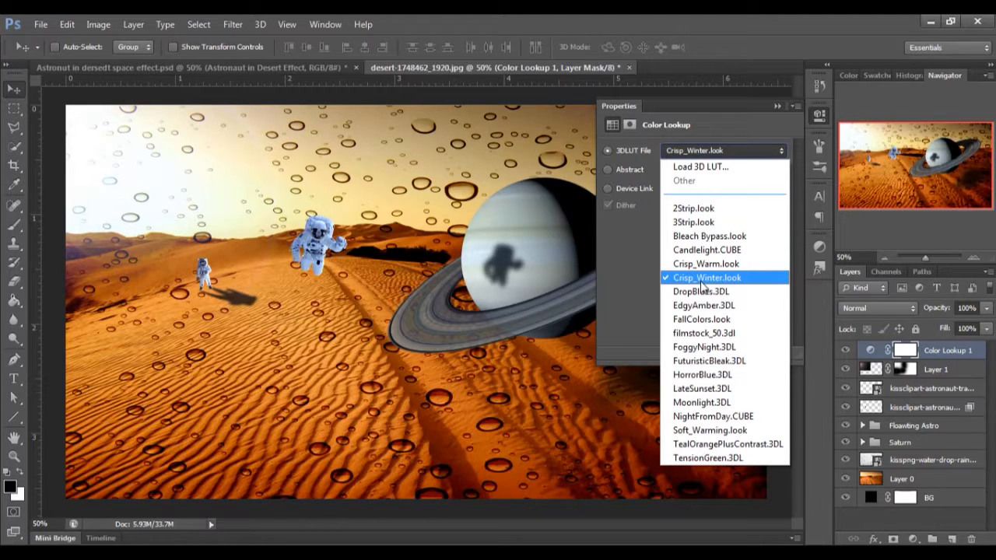
pyautogui.click(701, 388)
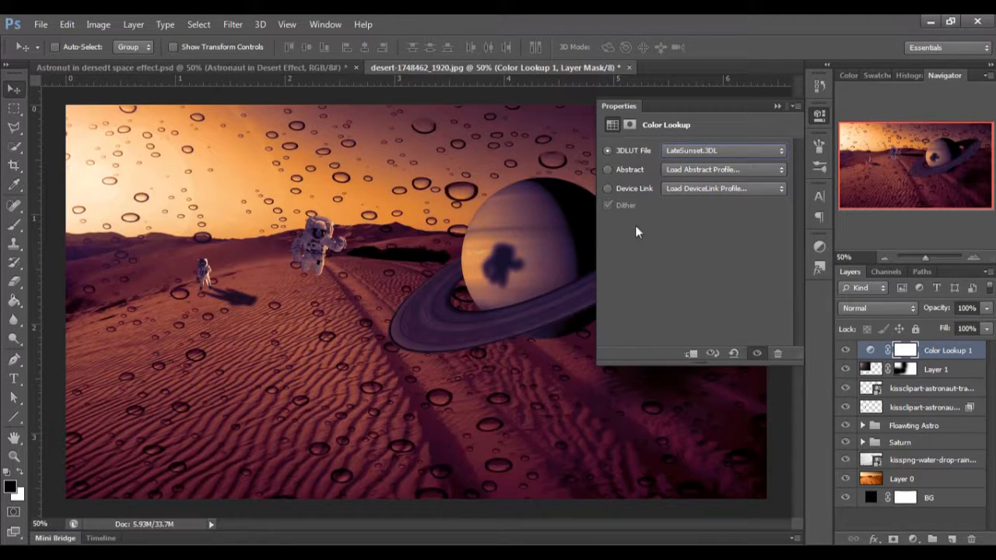
# Set the Color Lookup layer's 3D LUT back to Bleach Bypass.look and close its properties.
pyautogui.click(697, 156)
pyautogui.scroll(5, 702, 222)
pyautogui.click(702, 230)
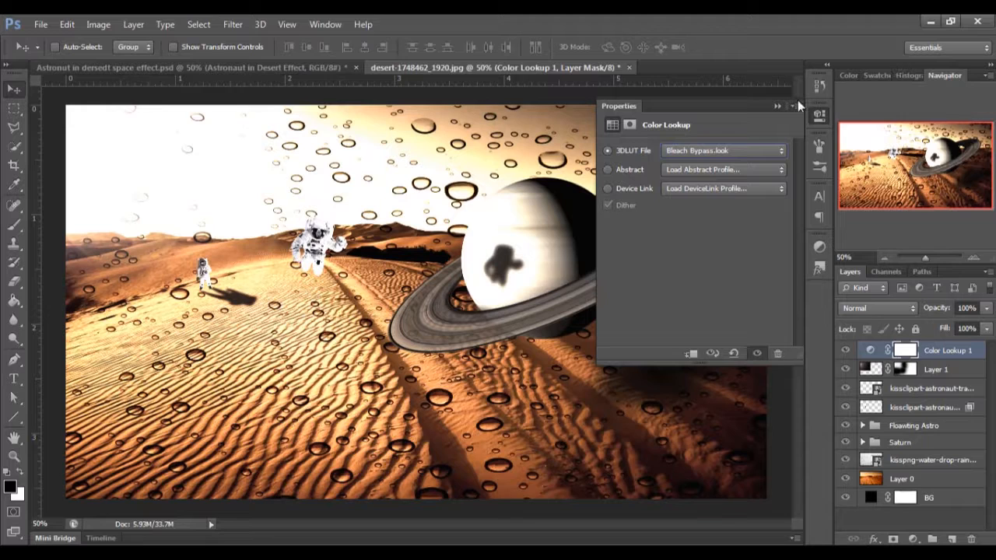
pyautogui.click(775, 106)
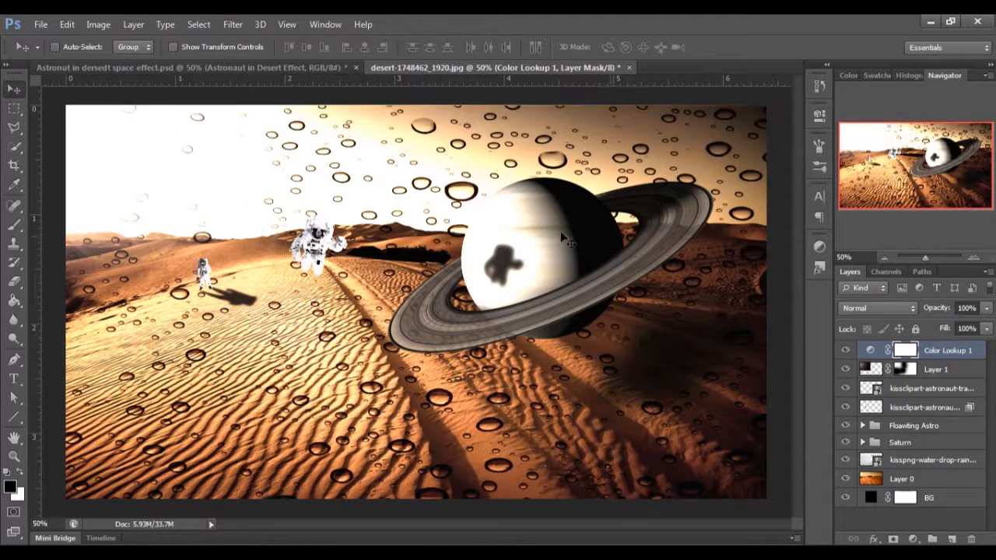